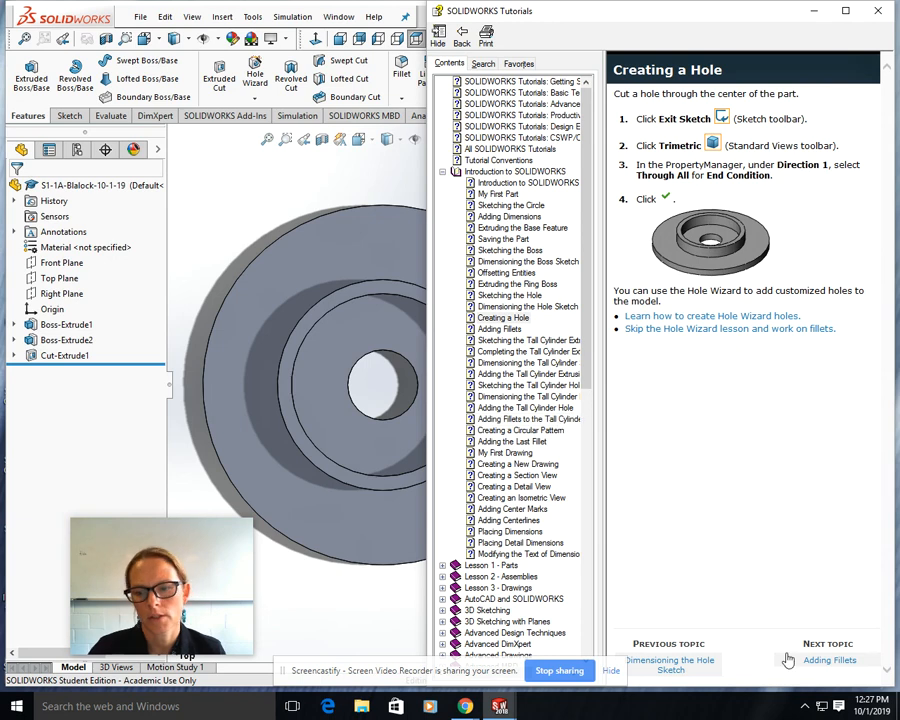
# Advance the tutorial to the Adding Fillets topic and hide its contents list
pyautogui.click(826, 660)
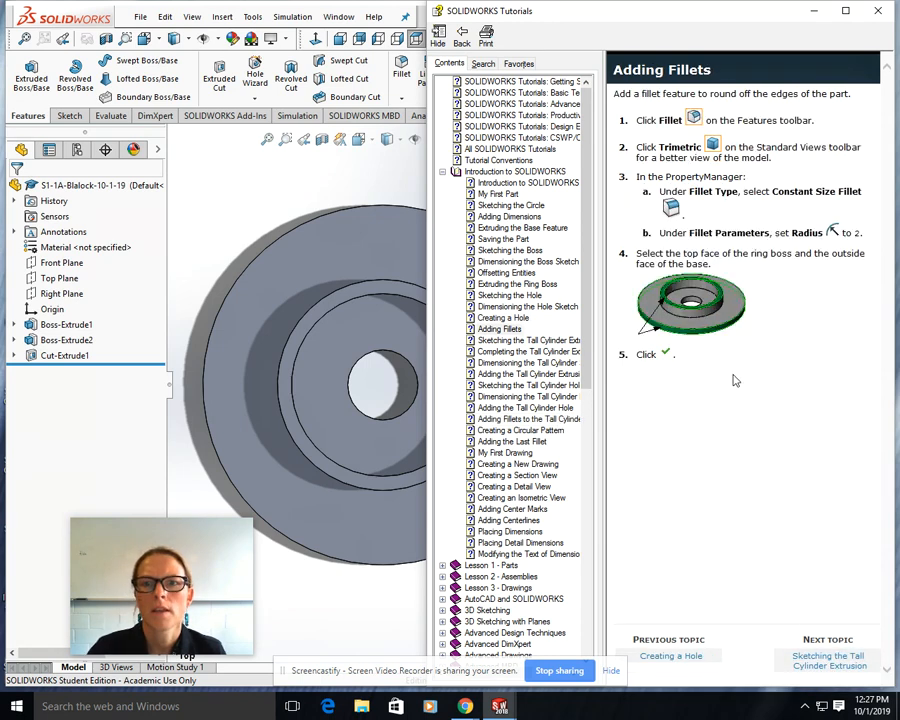
pyautogui.click(438, 36)
# In trimetric view, add a 2 mm constant-size fillet to the ring boss's top face and the base's outside face
pyautogui.click(400, 68)
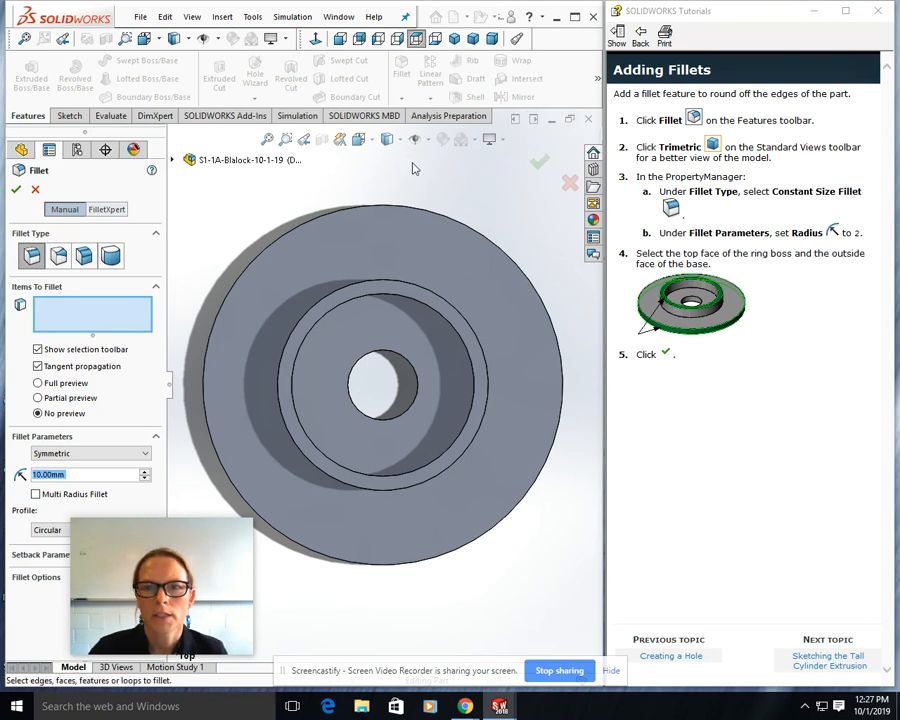
pyautogui.click(712, 148)
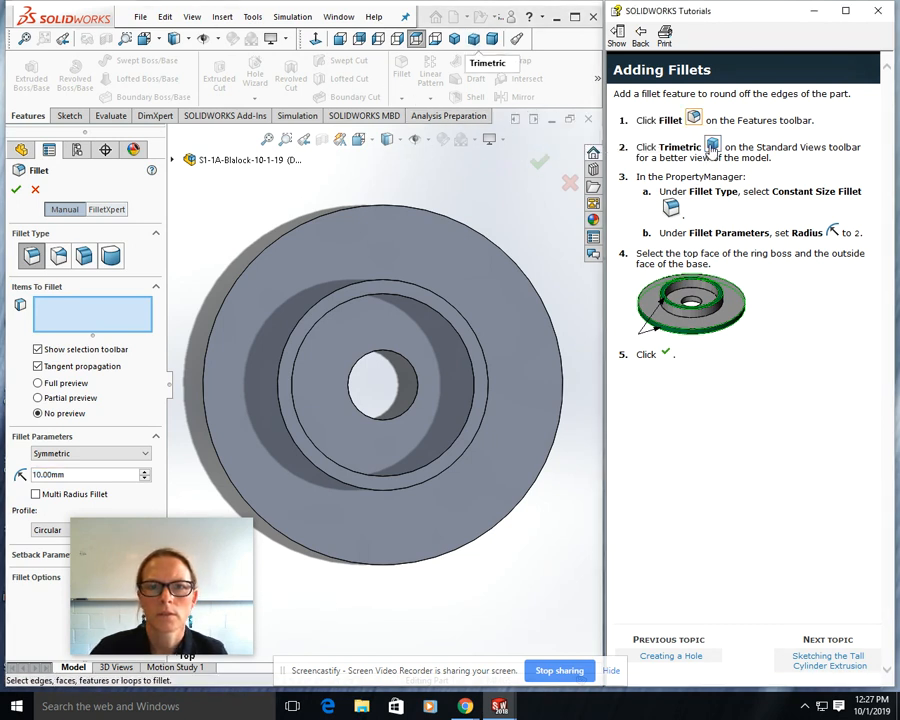
pyautogui.click(474, 38)
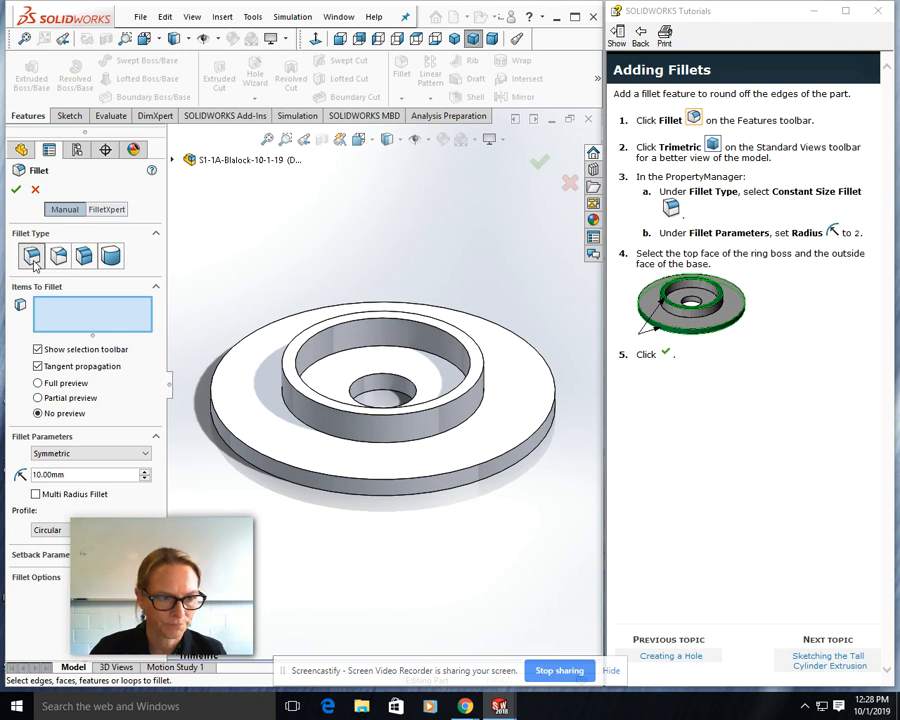
pyautogui.doubleClick(46, 475)
pyautogui.write('2')
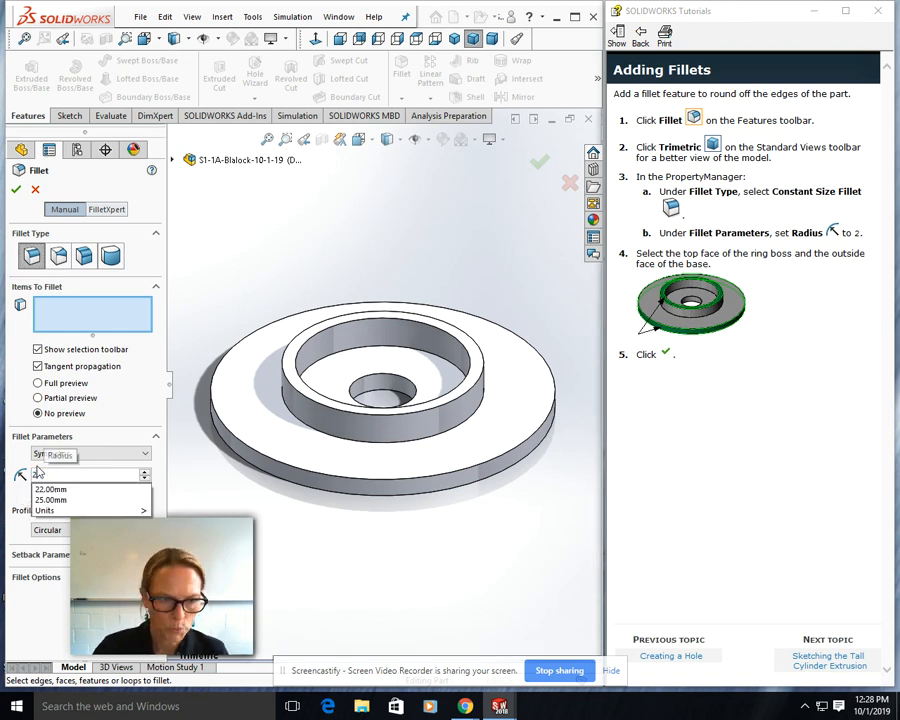
pyautogui.press('Return')
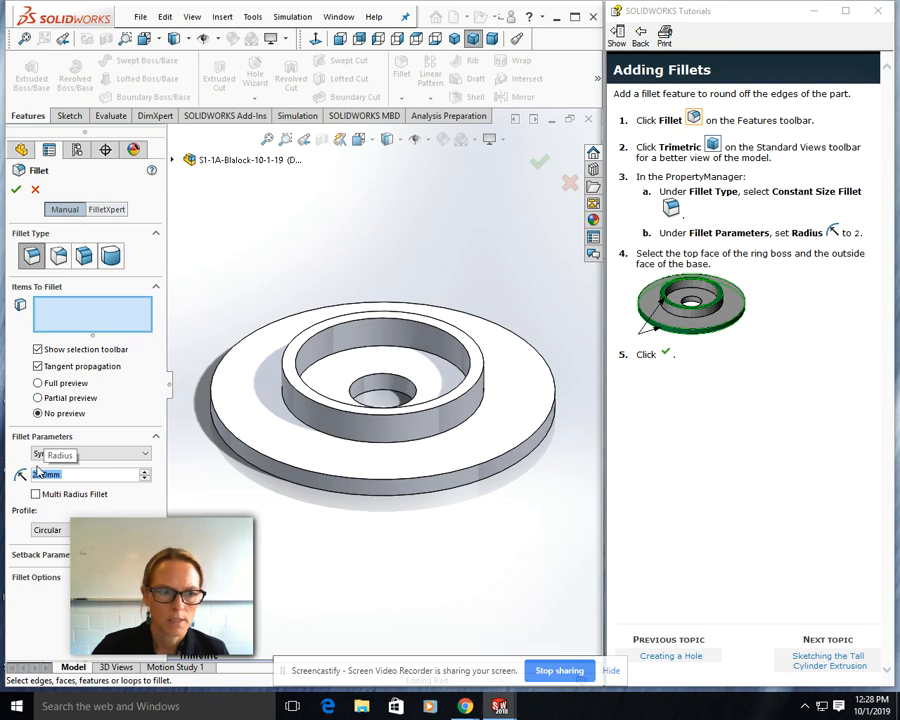
pyautogui.click(296, 350)
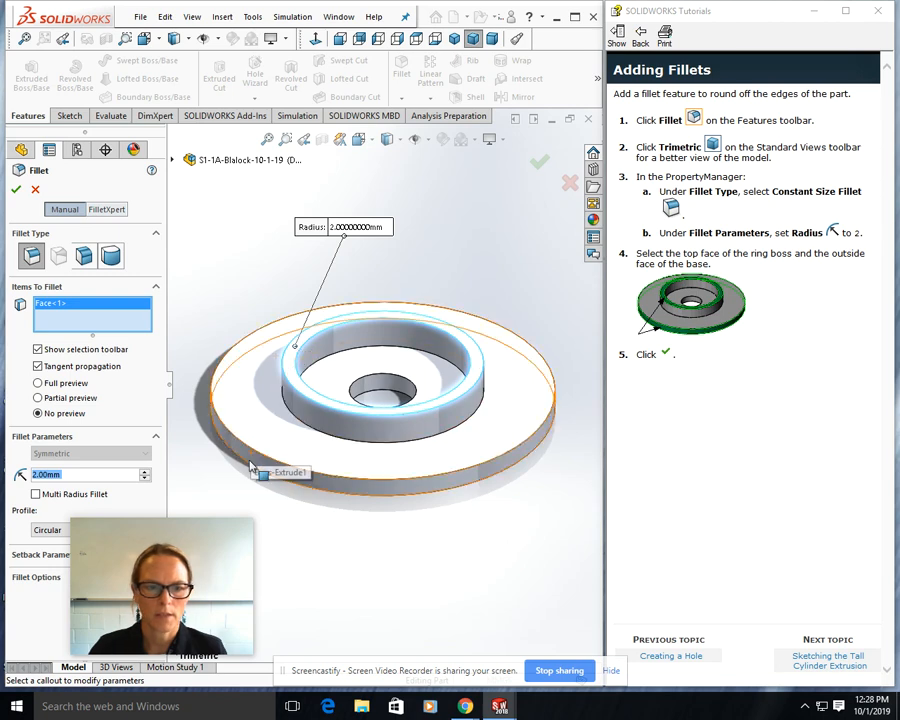
pyautogui.click(397, 489)
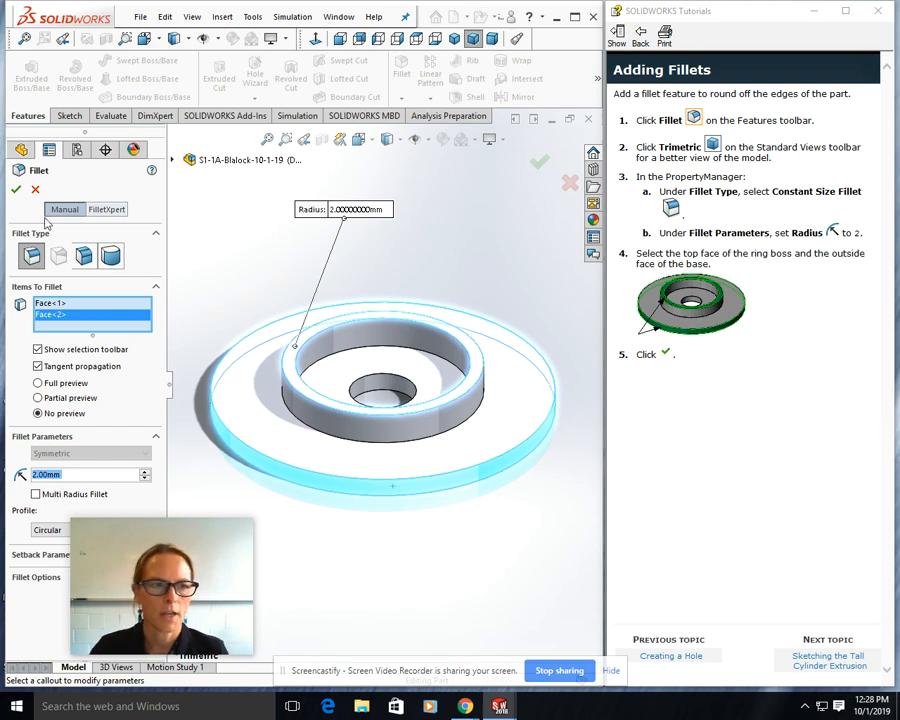
pyautogui.click(18, 190)
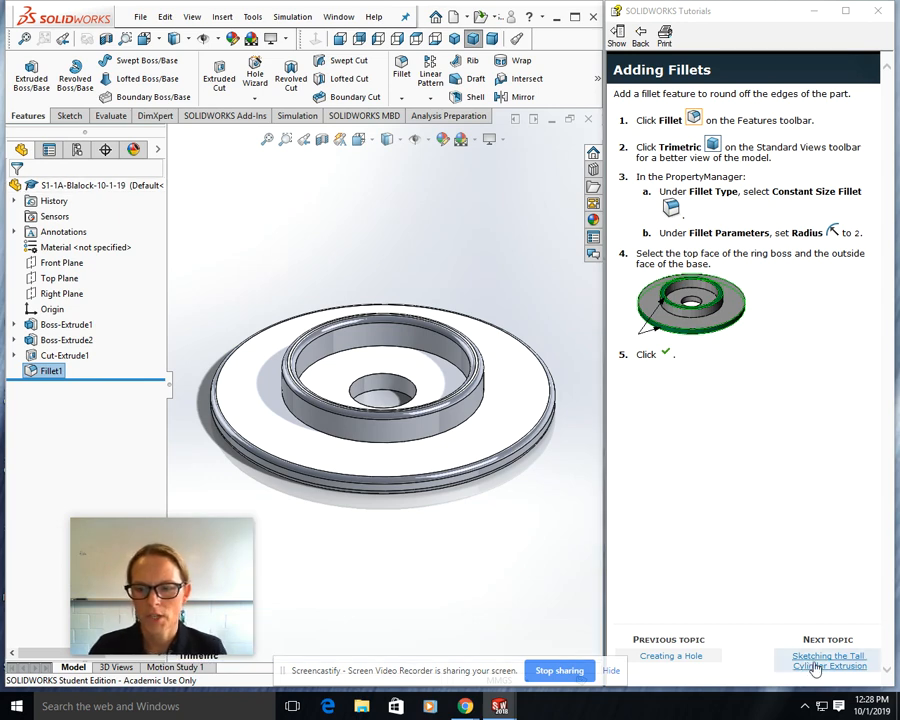
# Following the Sketching the Tall Cylinder Extrusion topic, start an extruded boss sketch on the base cylinder's top face in Top view
pyautogui.click(815, 665)
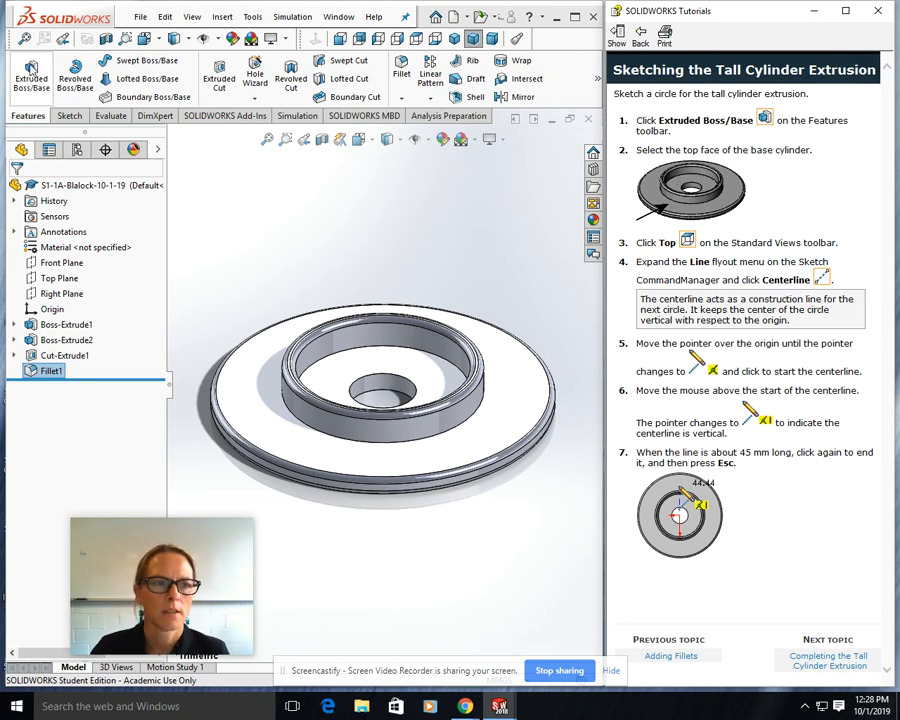
pyautogui.click(30, 68)
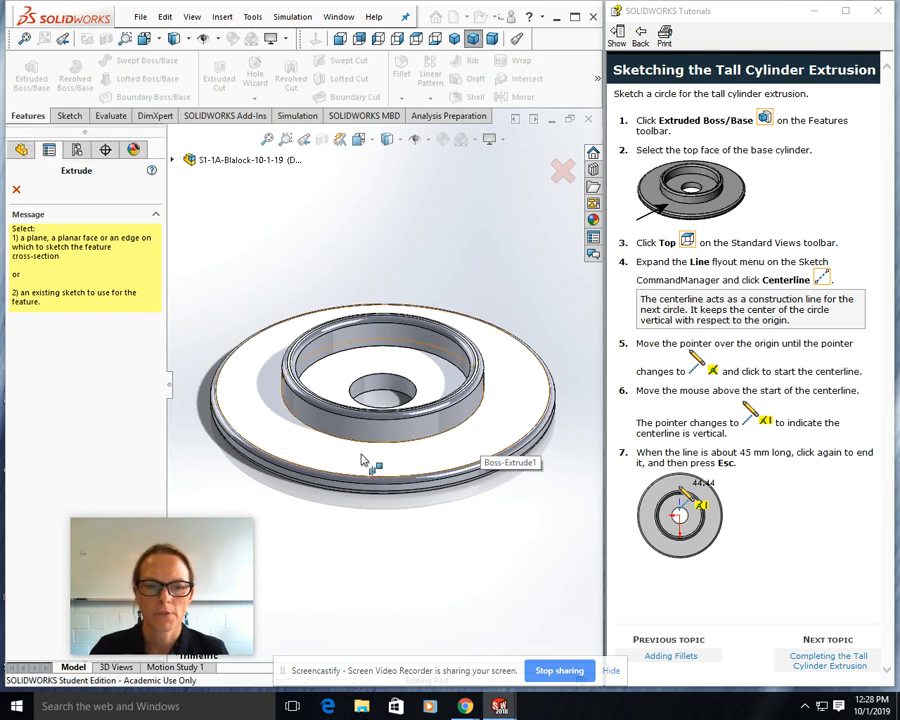
pyautogui.click(309, 453)
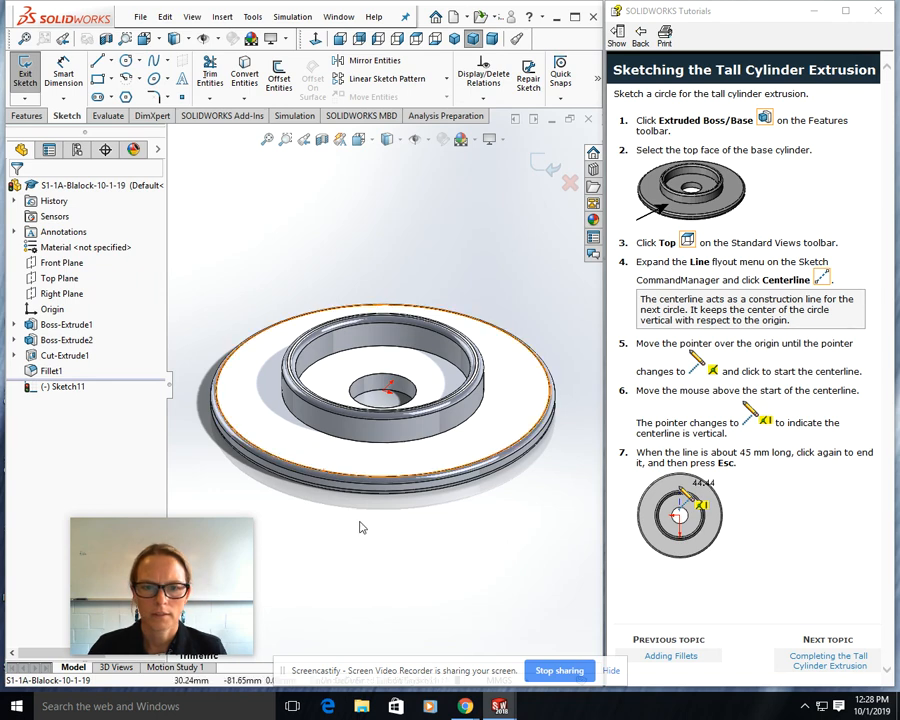
pyautogui.click(310, 452)
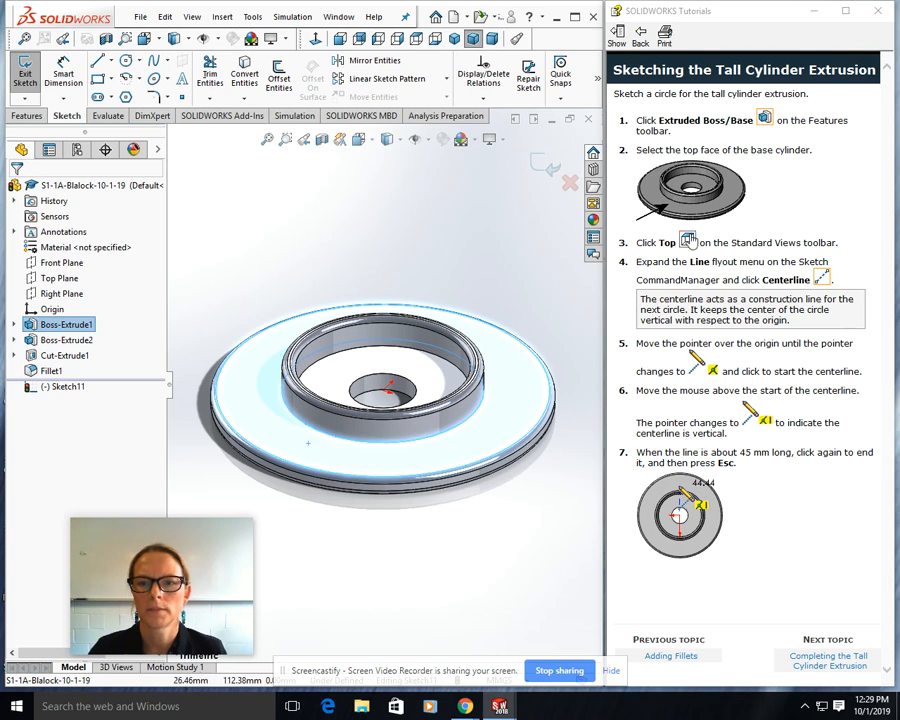
pyautogui.click(690, 241)
pyautogui.click(416, 38)
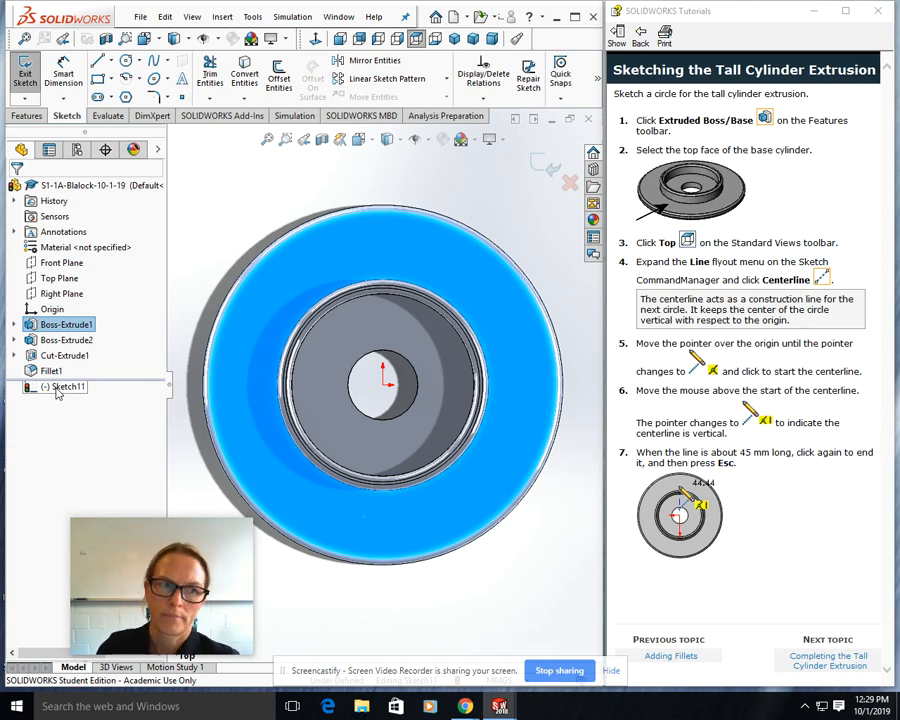
# Sketch a vertical centerline about 46 mm long upward from the origin
pyautogui.click(822, 281)
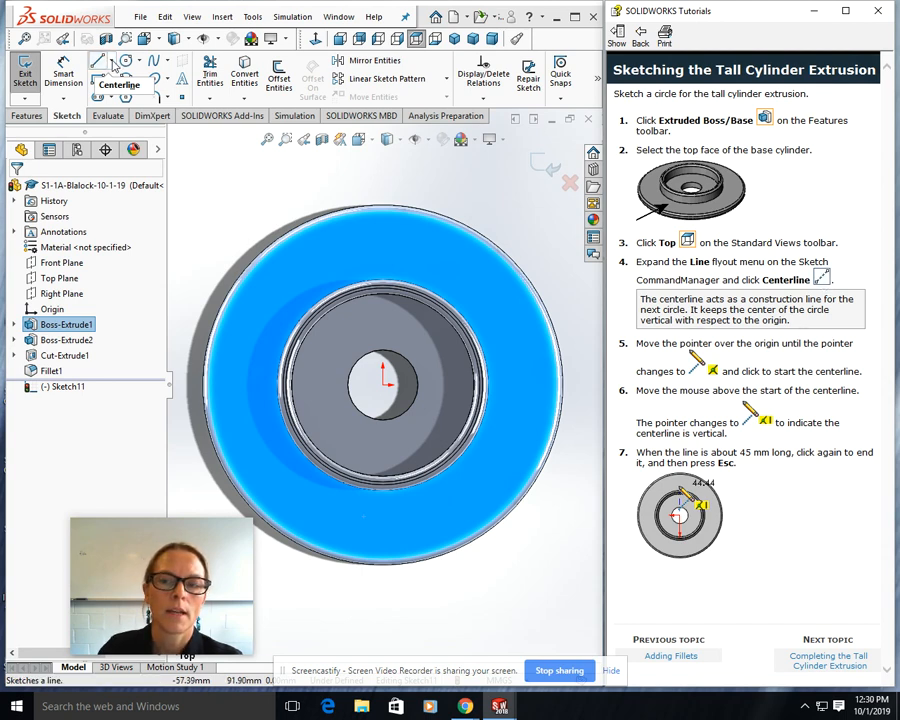
pyautogui.click(113, 64)
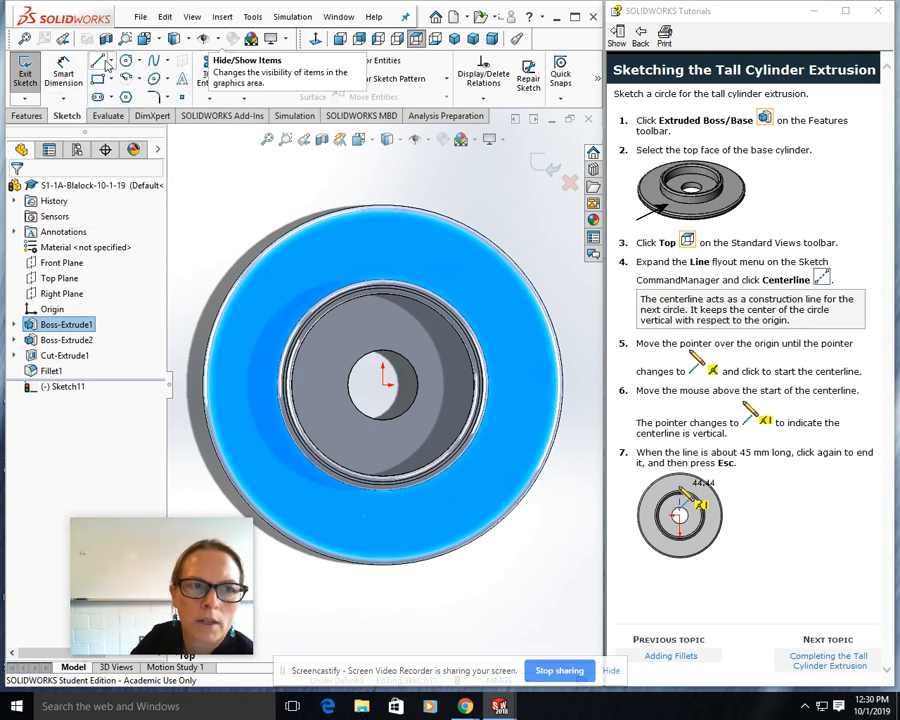
pyautogui.click(112, 63)
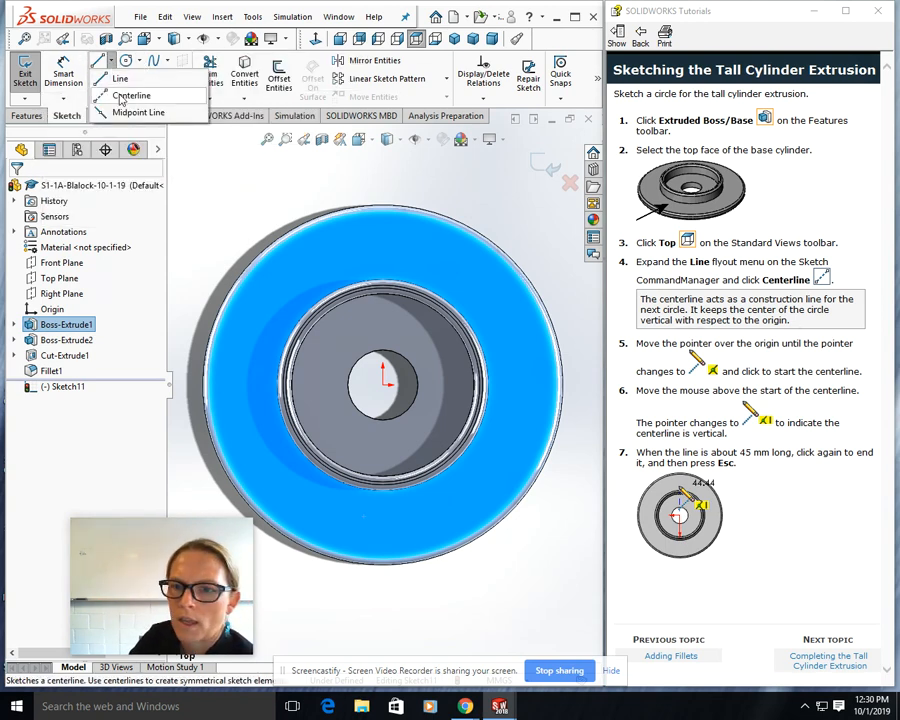
pyautogui.click(122, 96)
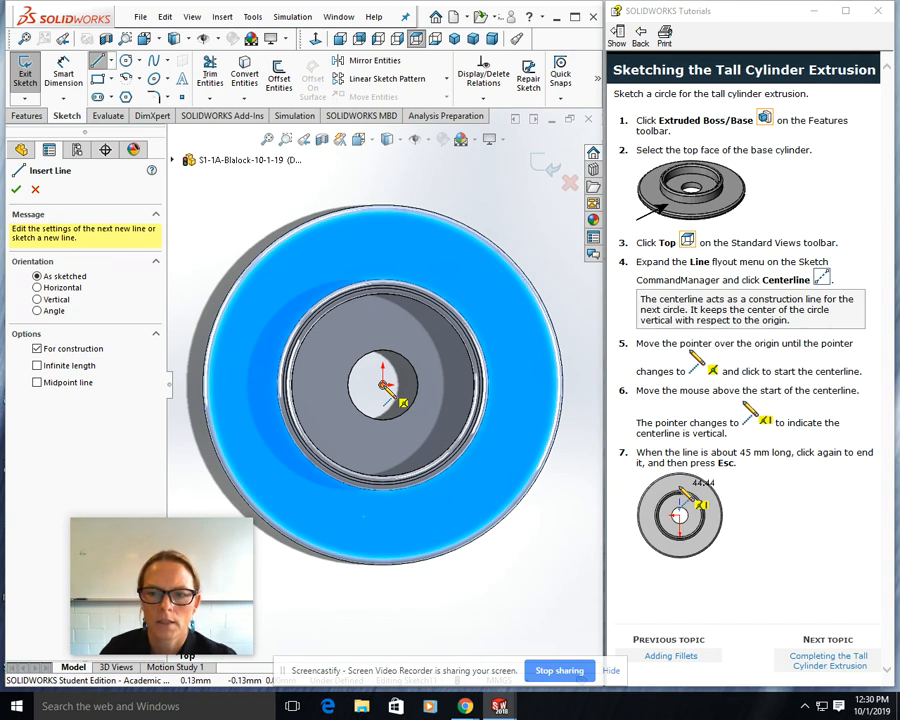
pyautogui.click(383, 385)
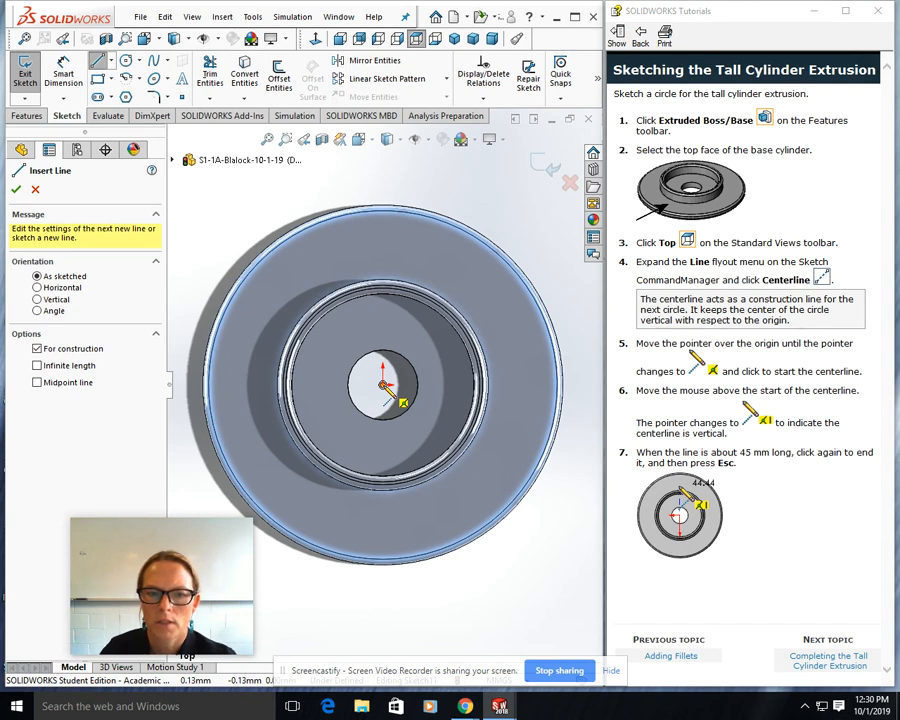
pyautogui.click(383, 385)
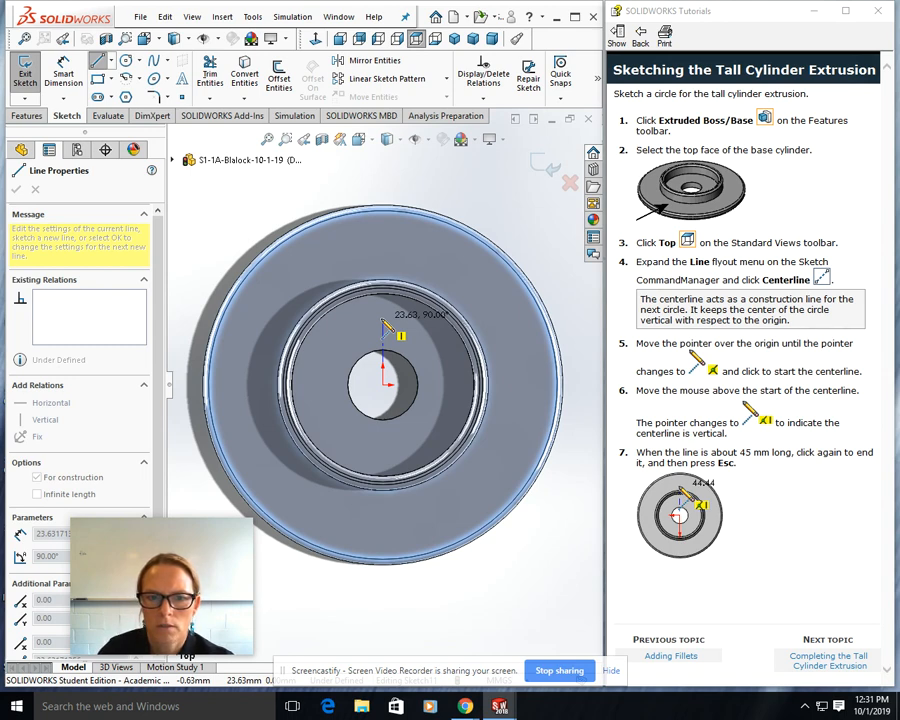
pyautogui.click(383, 259)
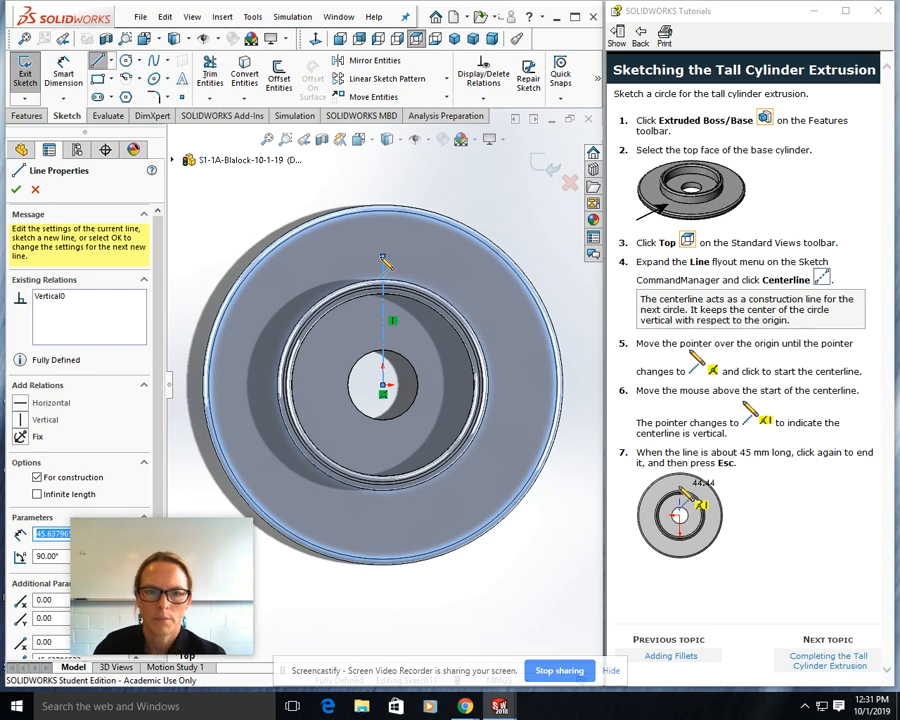
pyautogui.press('Escape')
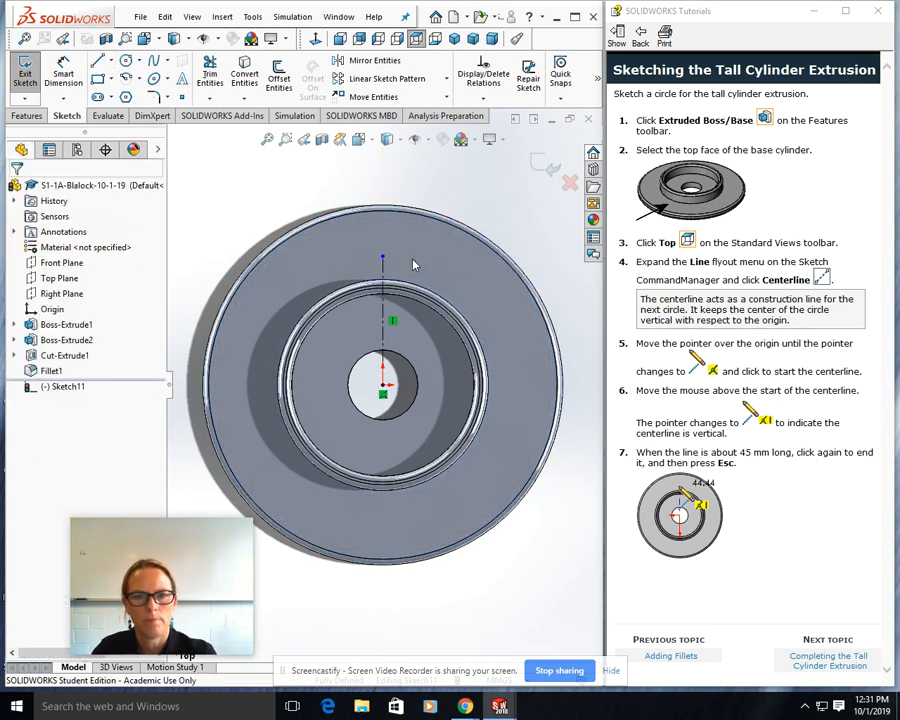
# Following the next tutorial topic, sketch a circle of about 16 mm radius centred on the centerline's upper endpoint
pyautogui.click(828, 664)
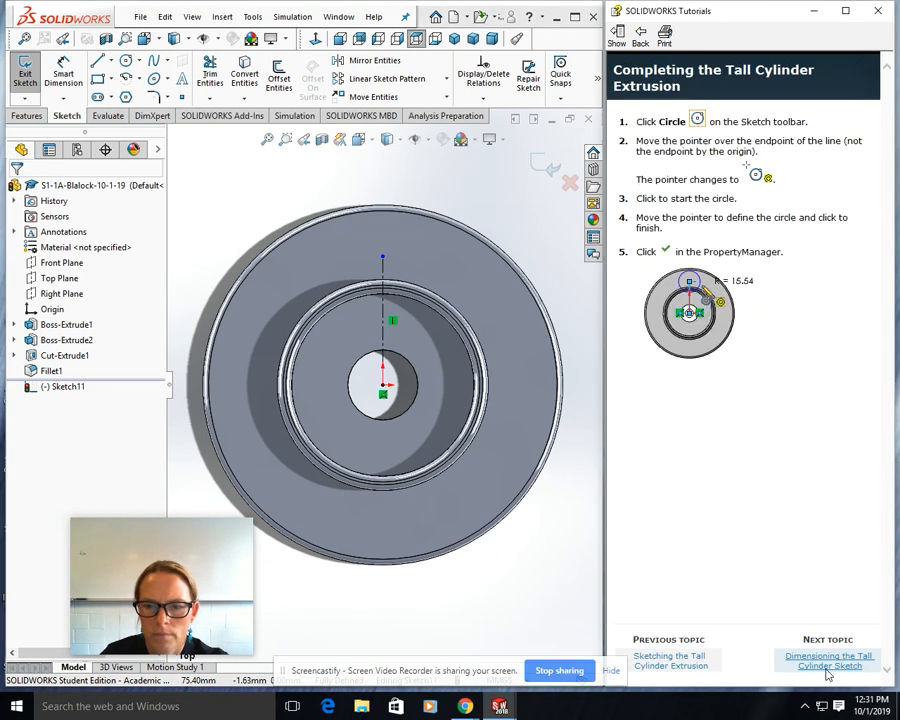
pyautogui.click(127, 63)
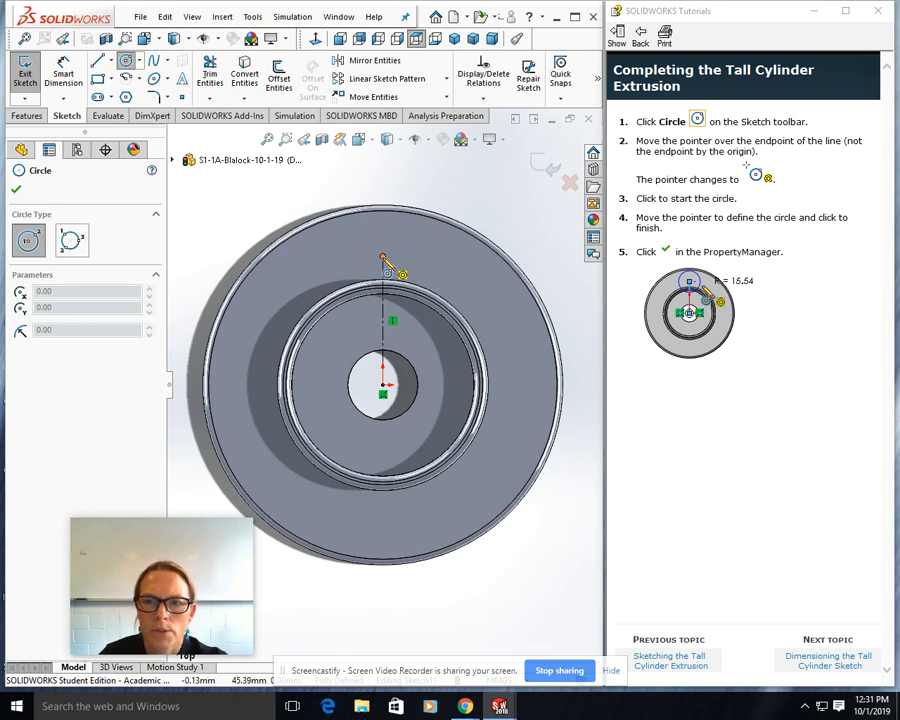
pyautogui.click(383, 259)
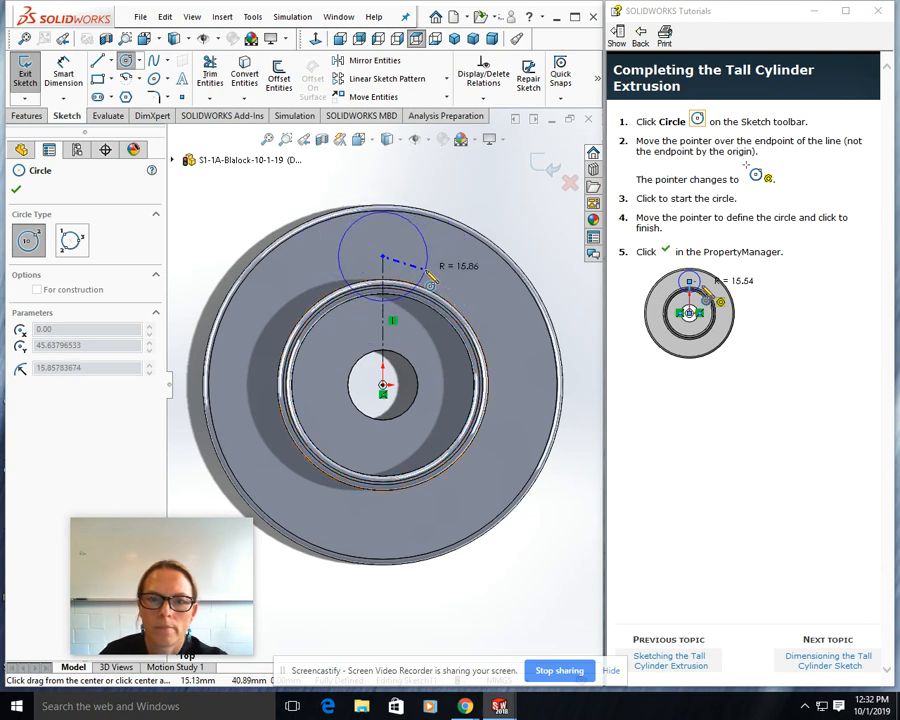
pyautogui.click(428, 274)
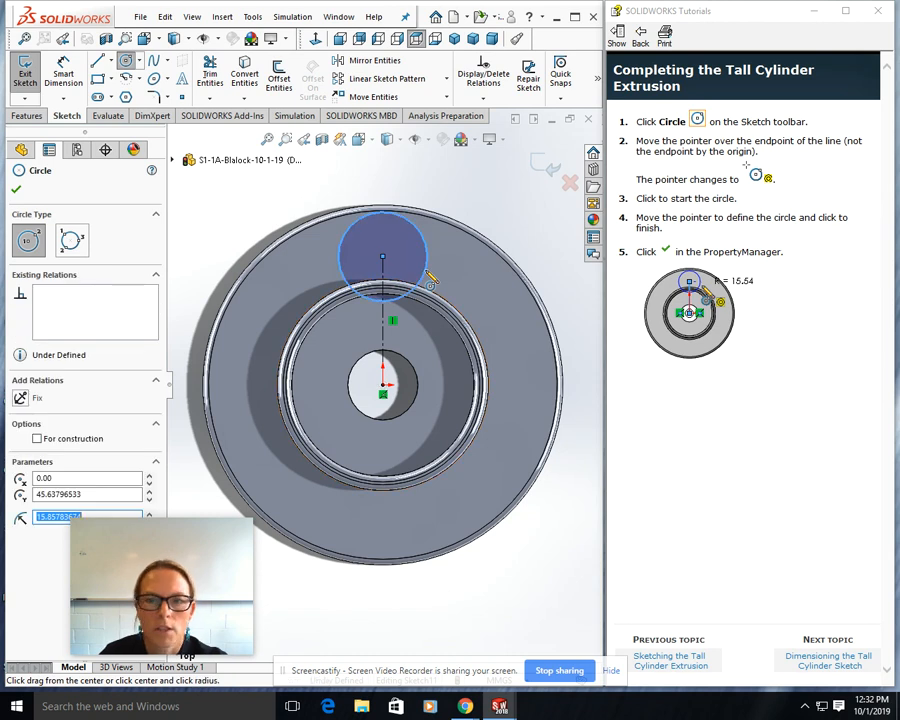
pyautogui.click(16, 190)
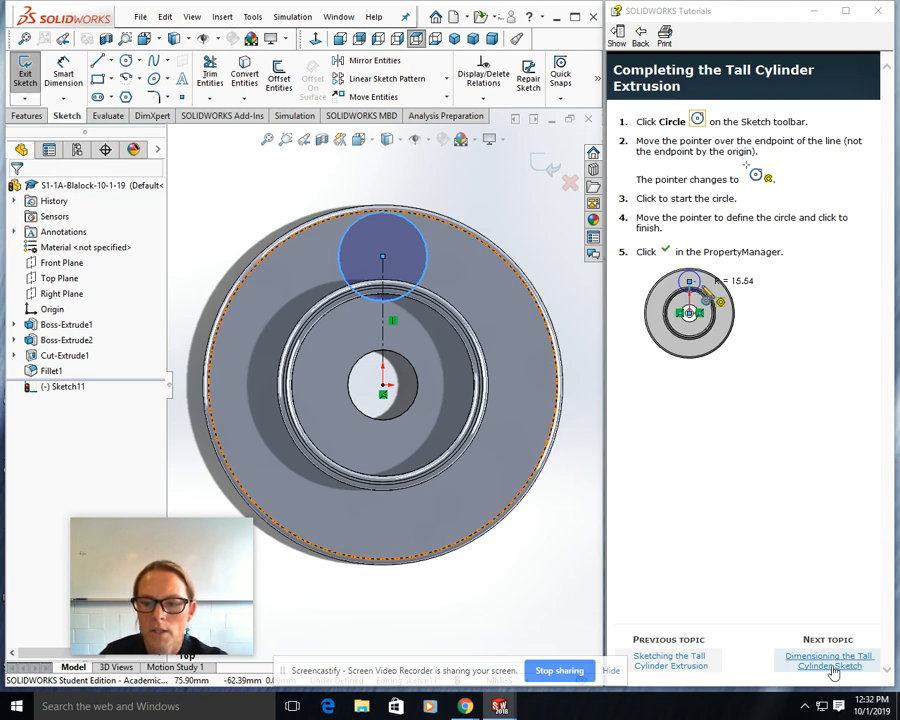
# Advance to the Dimensioning the Tall Cylinder Sketch topic and dimension the circle's diameter as 27 mm
pyautogui.click(831, 662)
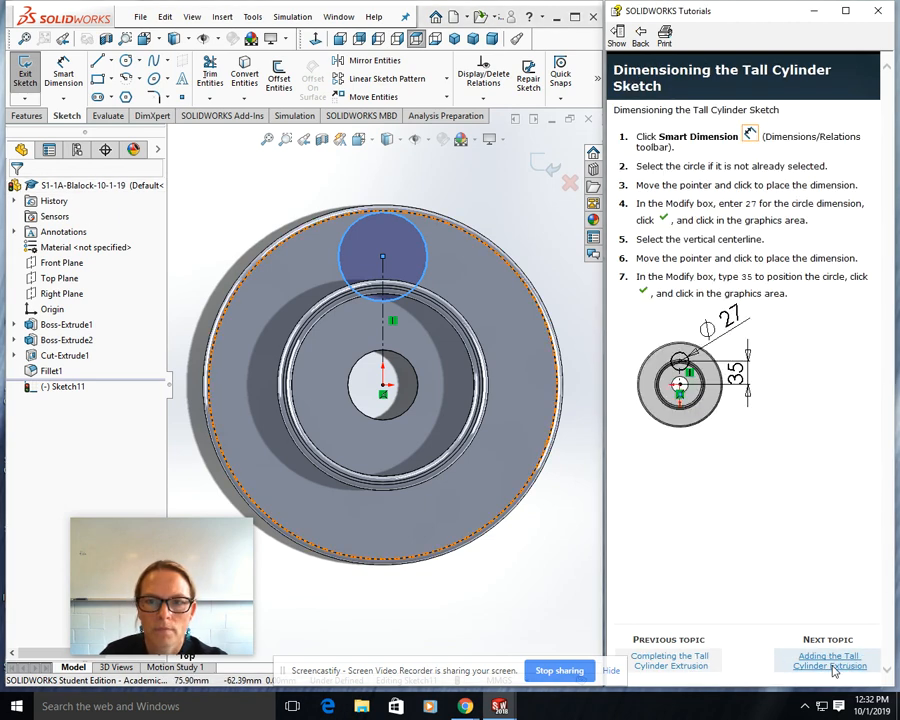
pyautogui.click(63, 66)
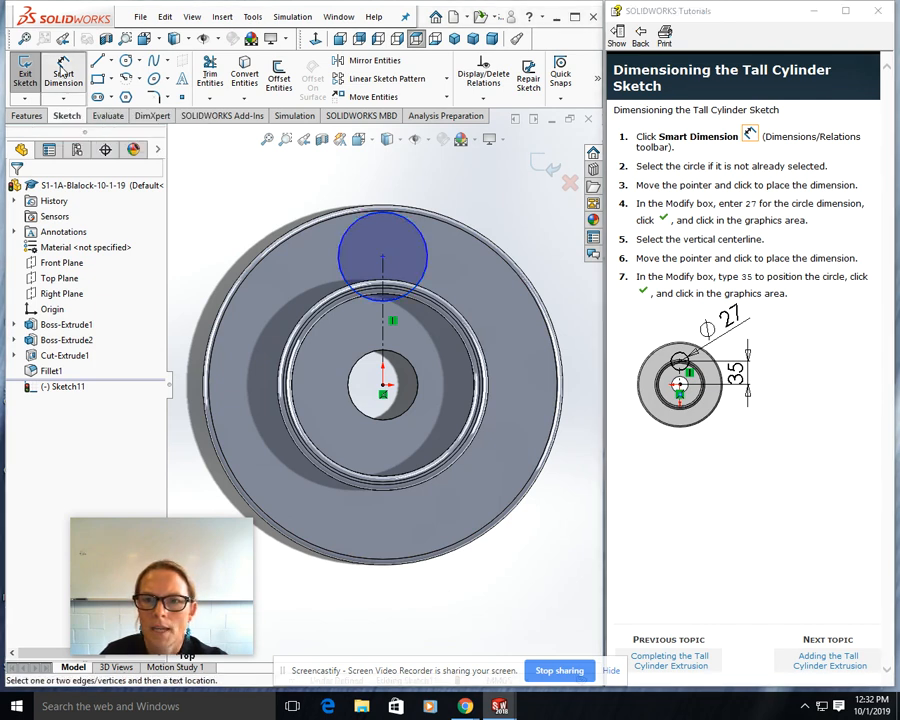
pyautogui.click(343, 261)
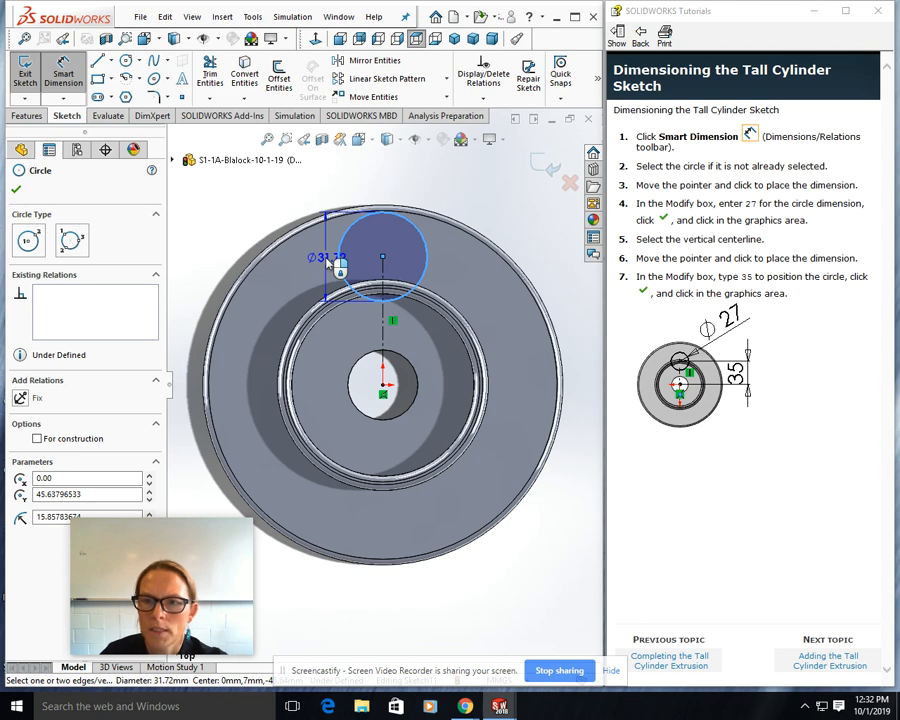
pyautogui.click(328, 260)
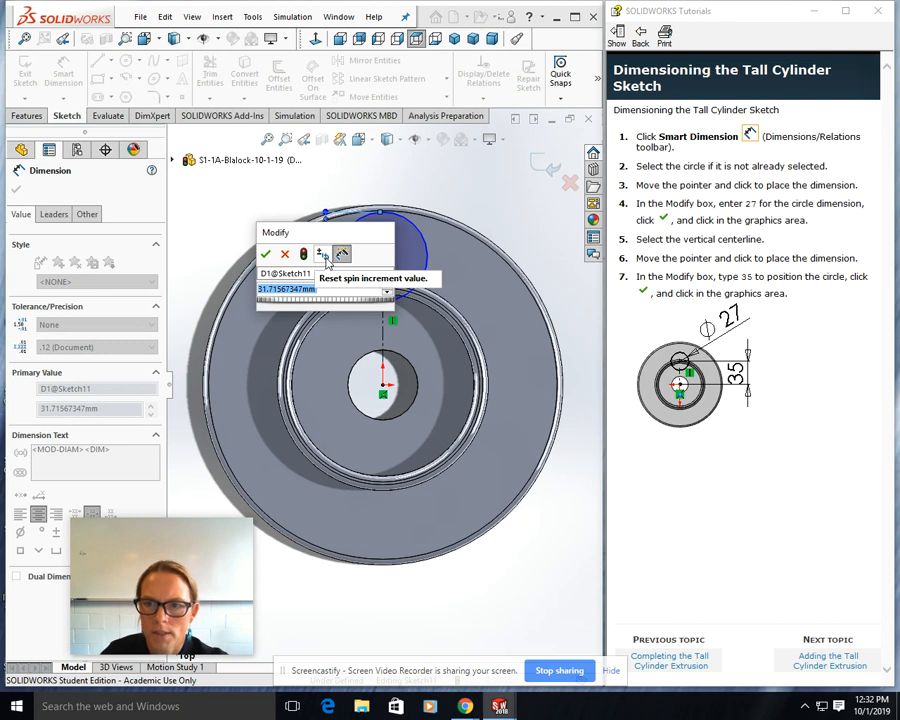
pyautogui.write('27')
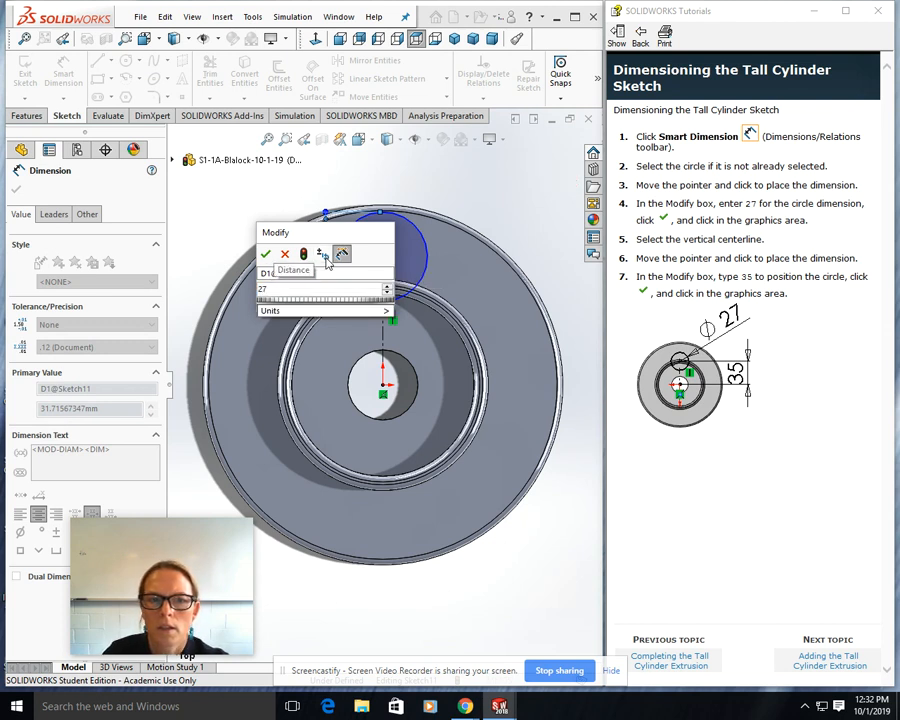
pyautogui.click(264, 254)
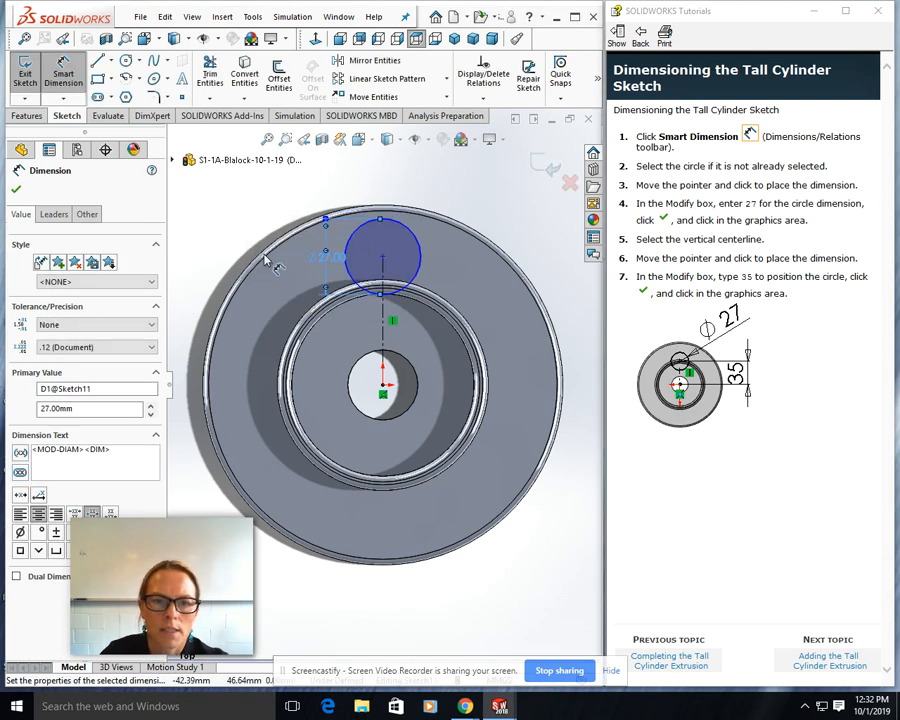
# Dimension the vertical centerline's length as 35 mm to position the circle
pyautogui.click(384, 340)
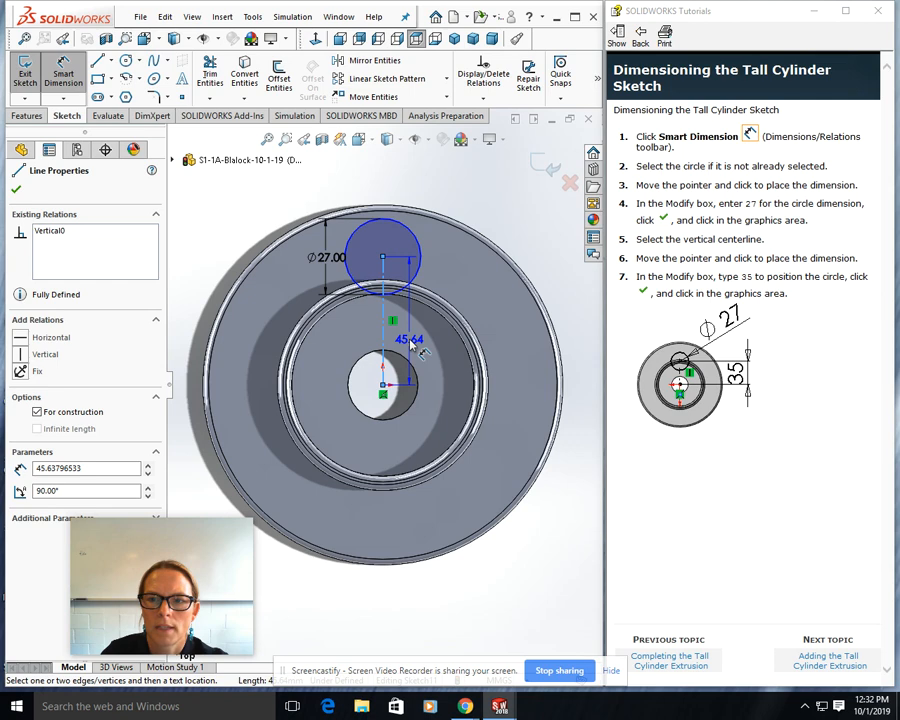
pyautogui.click(412, 343)
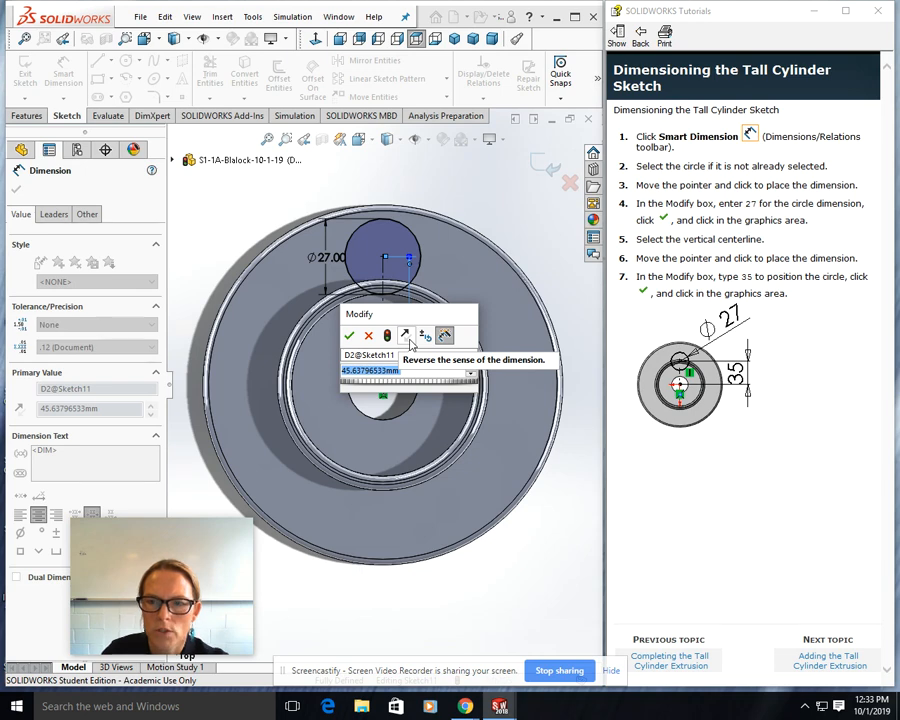
pyautogui.write('35')
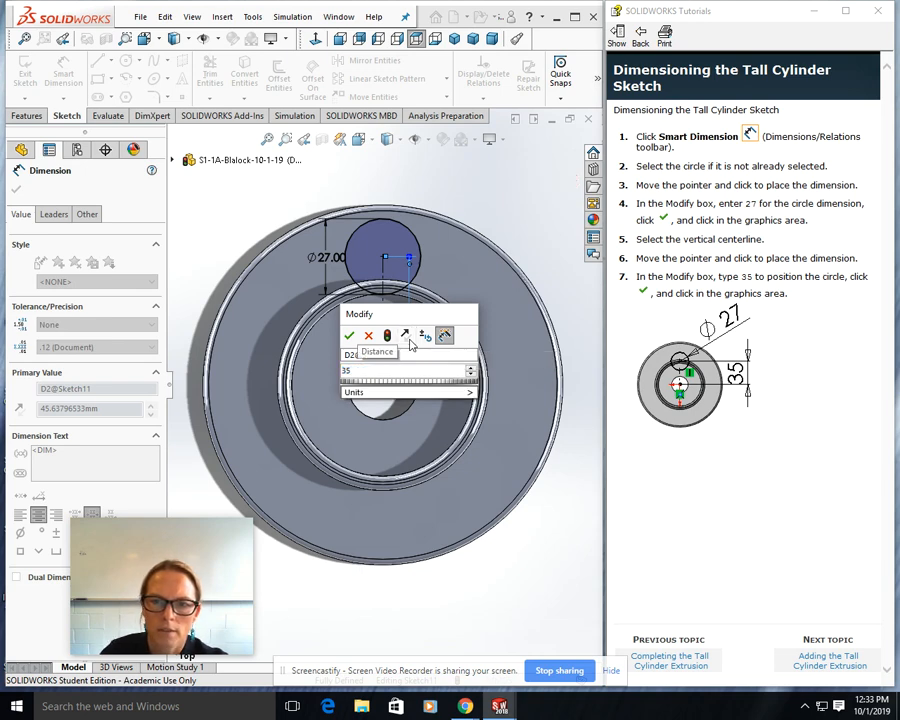
pyautogui.click(349, 335)
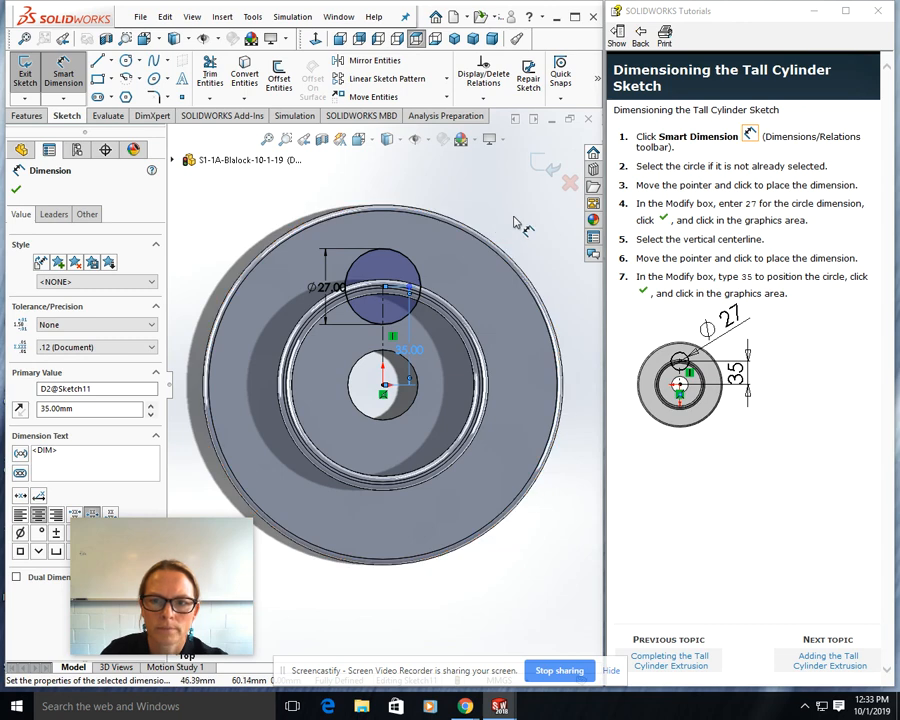
pyautogui.press('Escape')
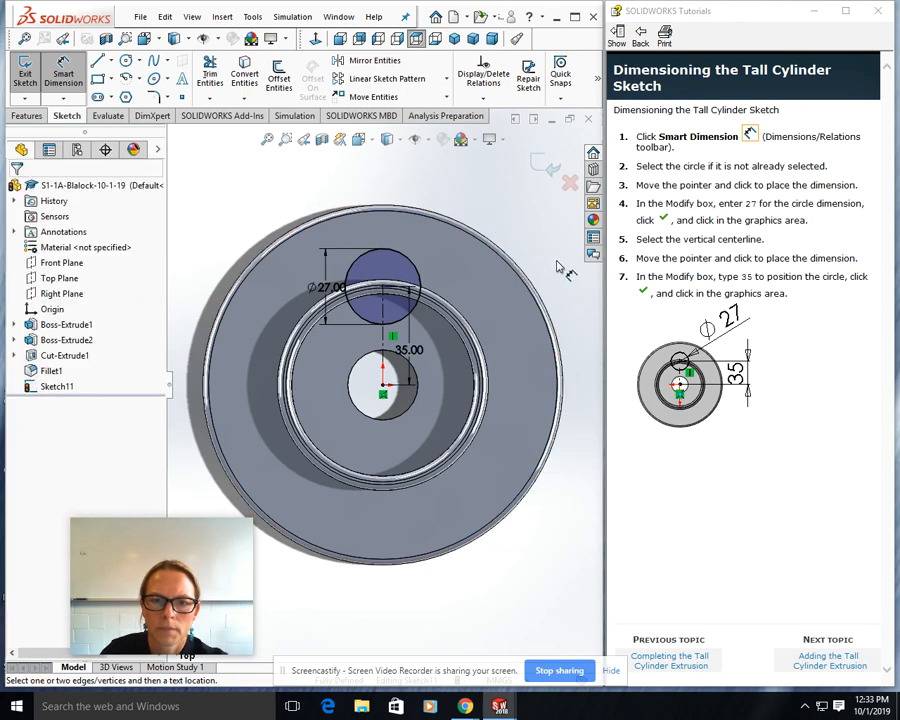
# Following the Adding the Tall Cylinder Extrusion topic, extrude the circle 30 mm as a blind boss and show the part in Trimetric view
pyautogui.click(848, 662)
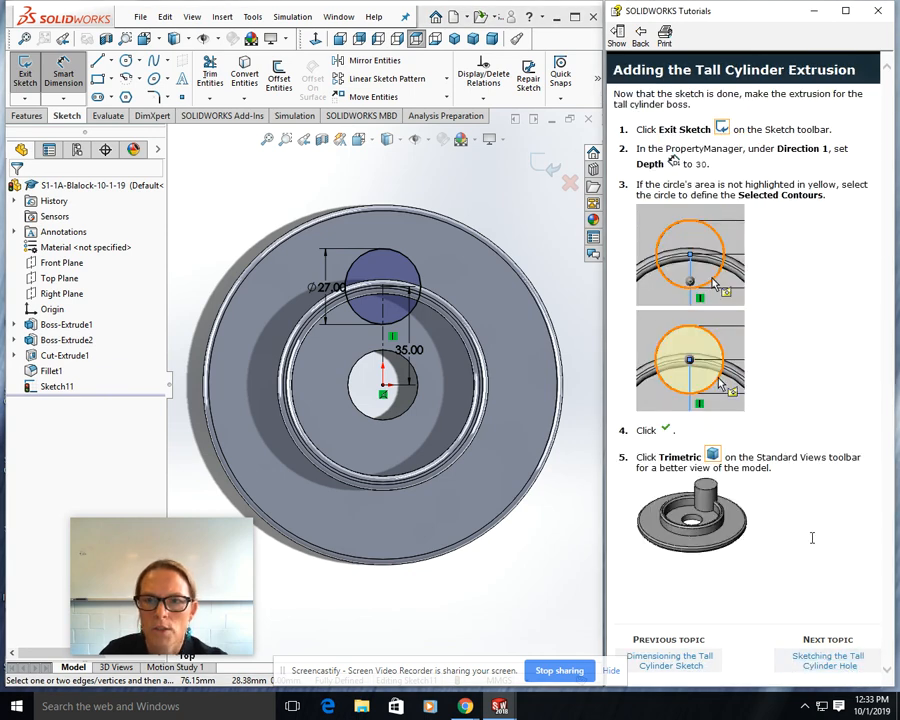
pyautogui.click(25, 80)
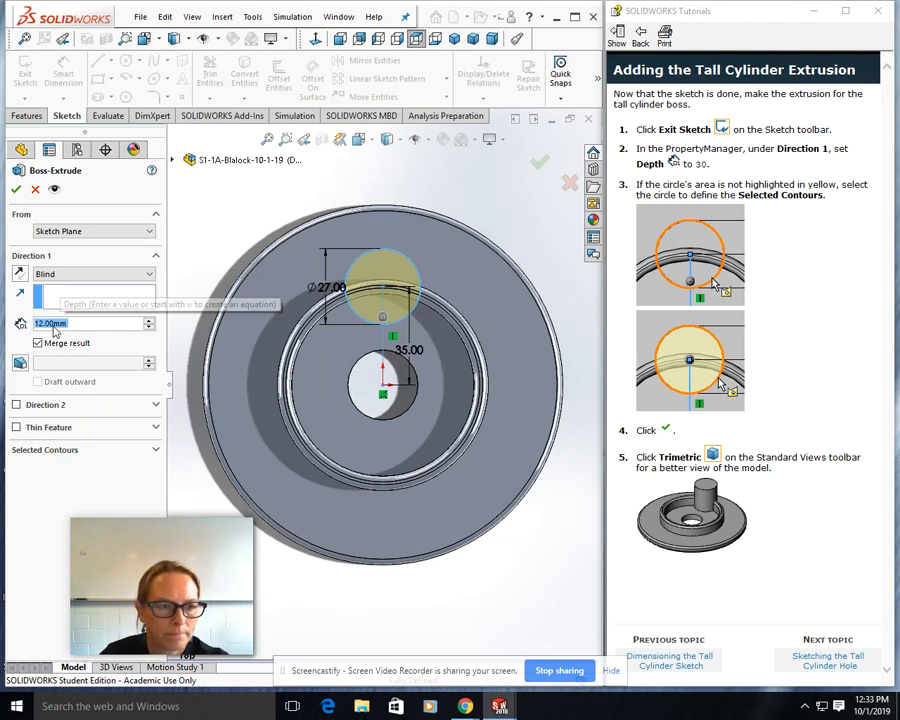
pyautogui.write('30')
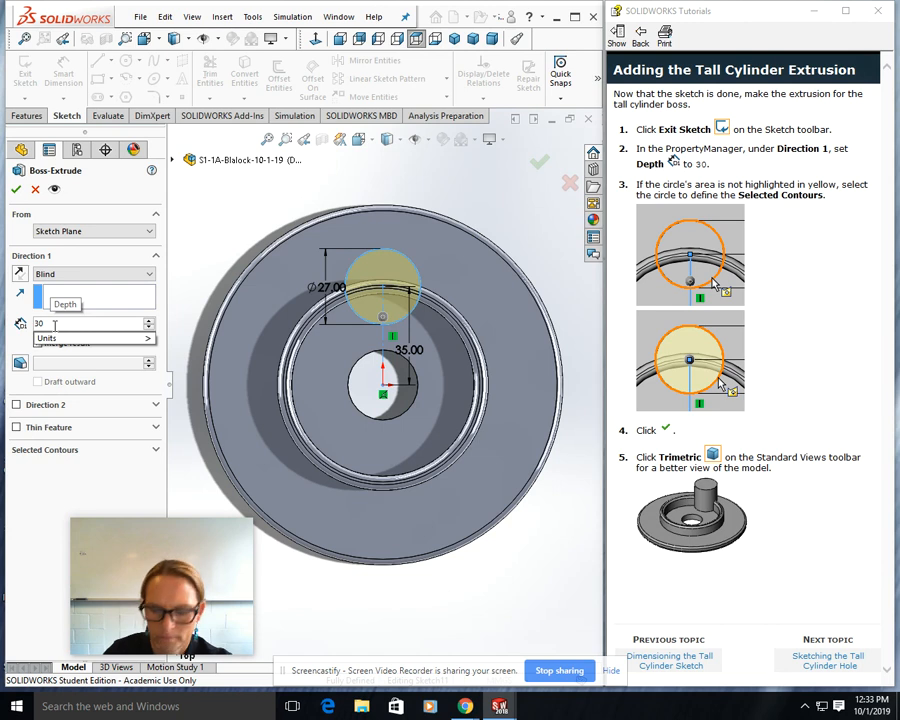
pyautogui.press('Return')
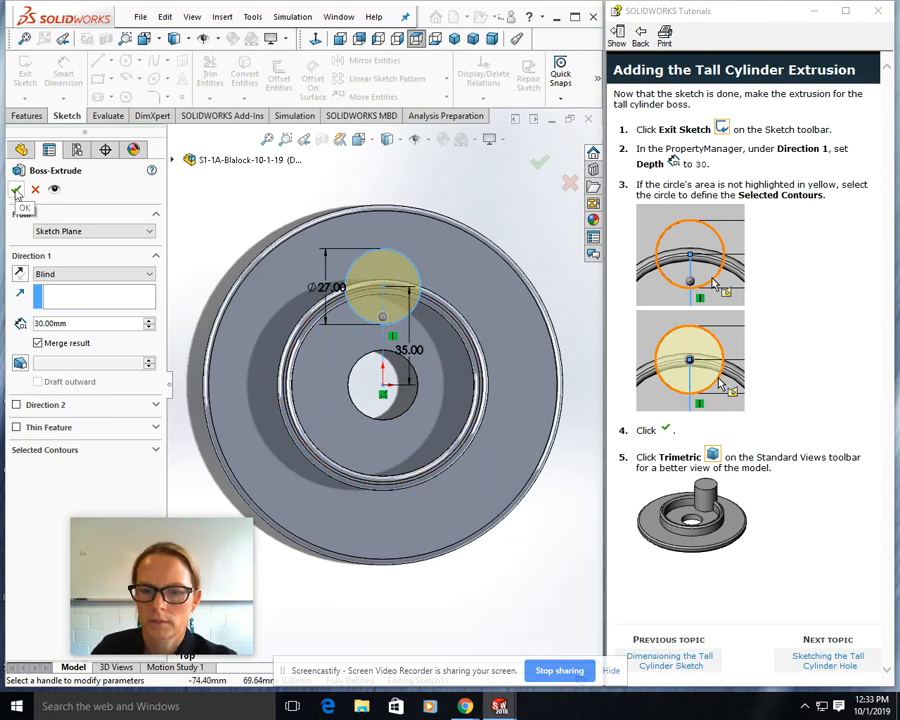
pyautogui.click(16, 190)
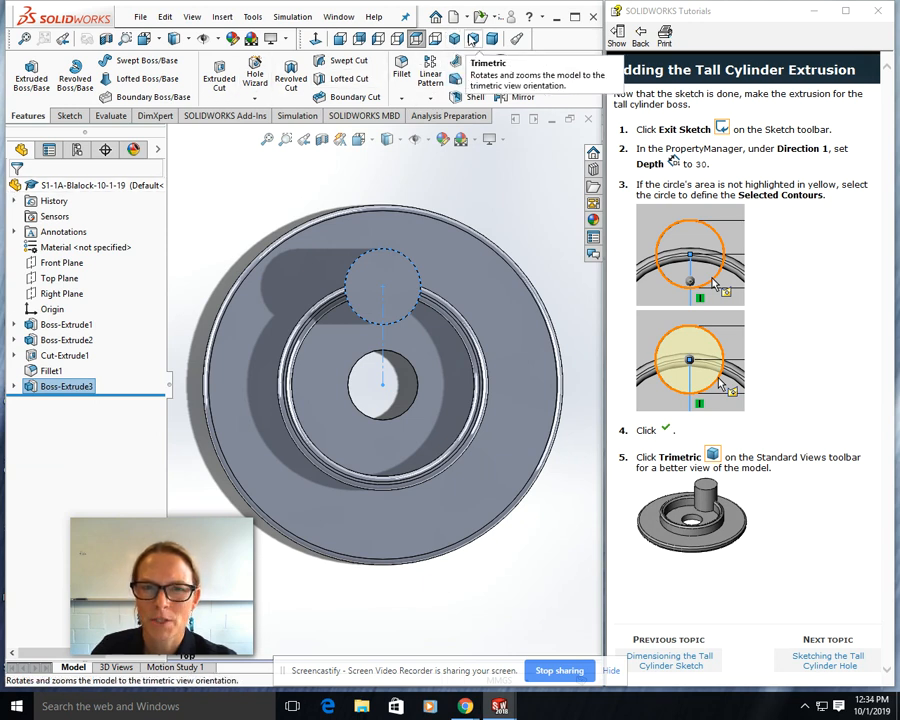
pyautogui.click(473, 39)
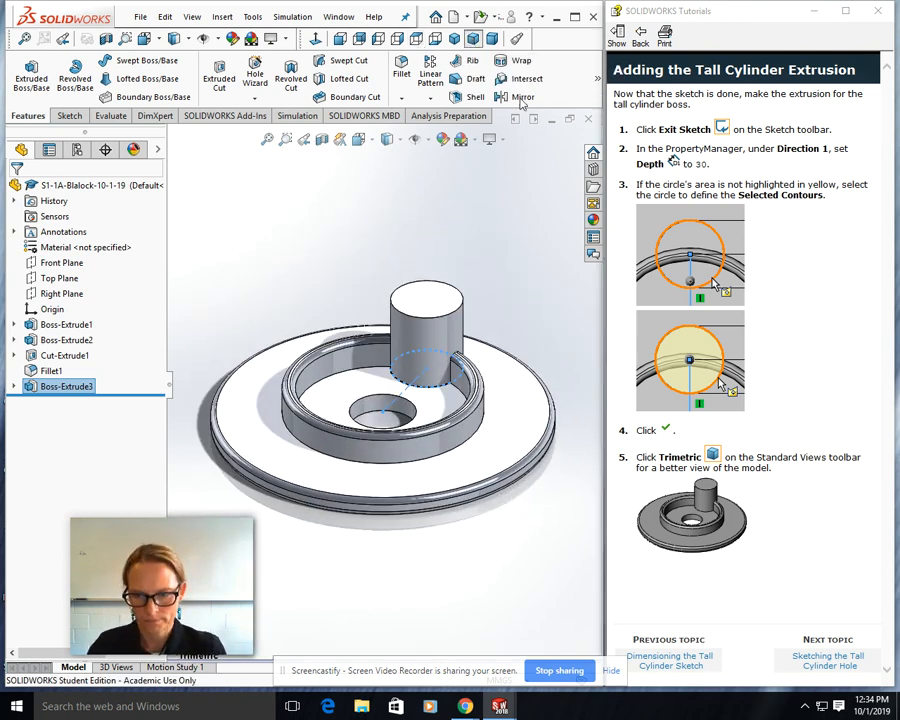
# Advance to the Sketching the Tall Cylinder Hole topic and start an extruded boss sketch on the tall cylinder's top face
pyautogui.click(824, 658)
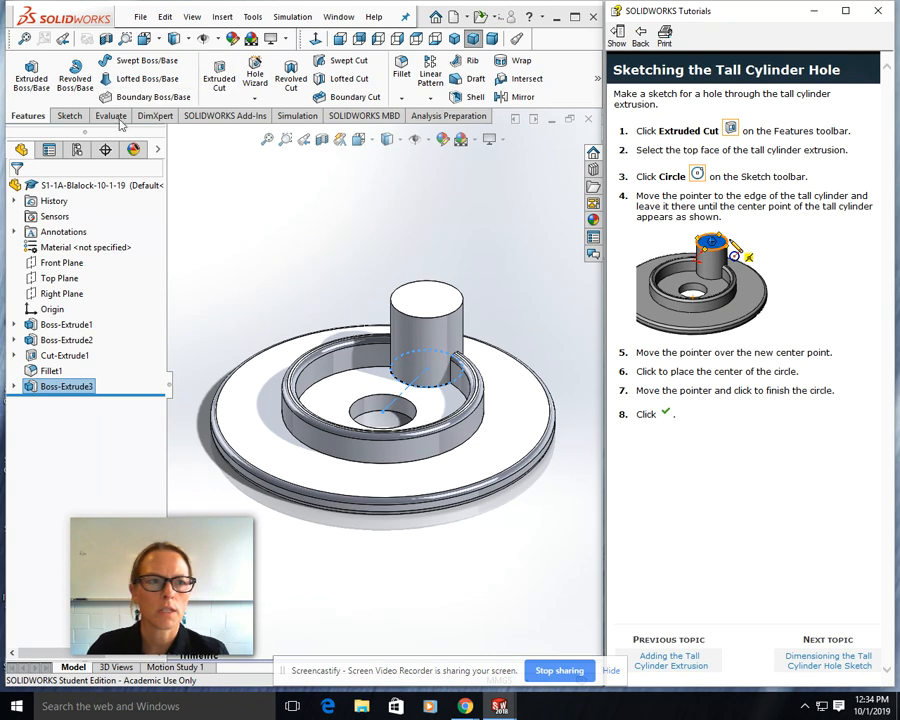
pyautogui.click(38, 78)
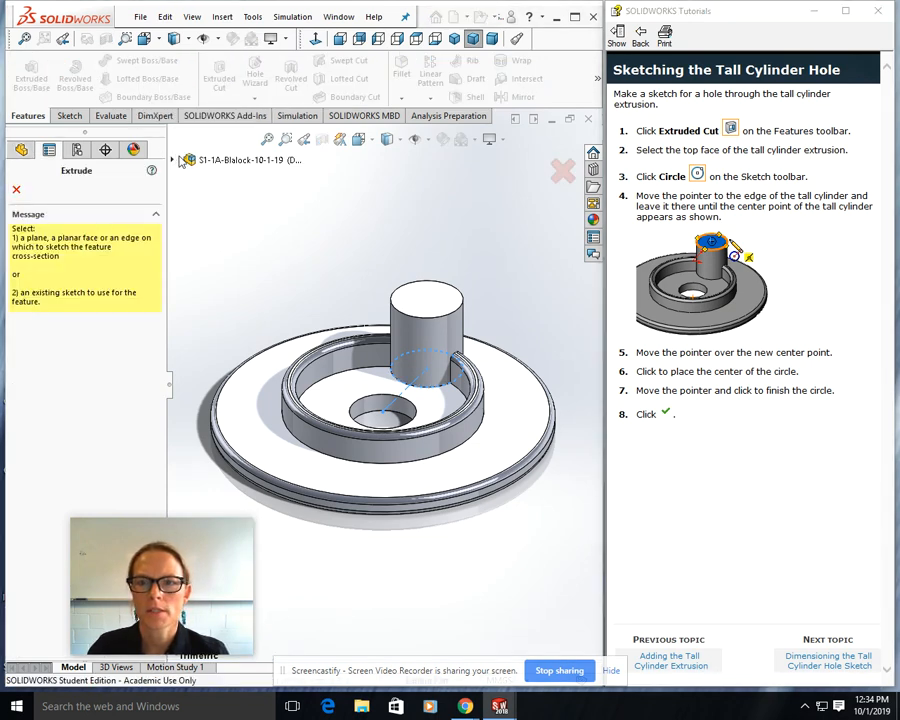
pyautogui.click(414, 302)
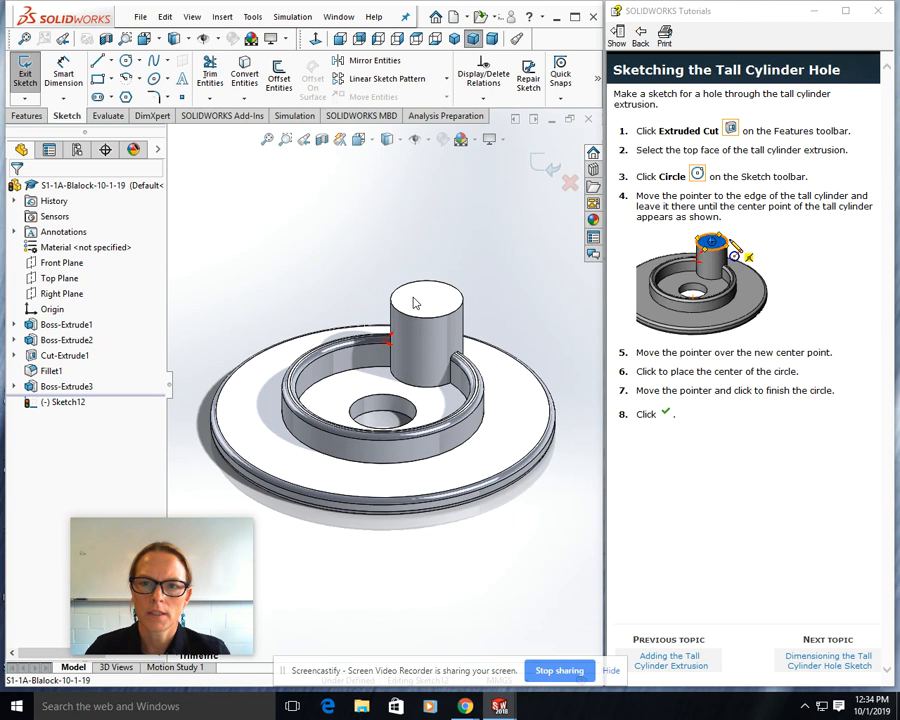
# Sketch a circle of about 6 mm radius centred on the tall cylinder's top face
pyautogui.click(126, 61)
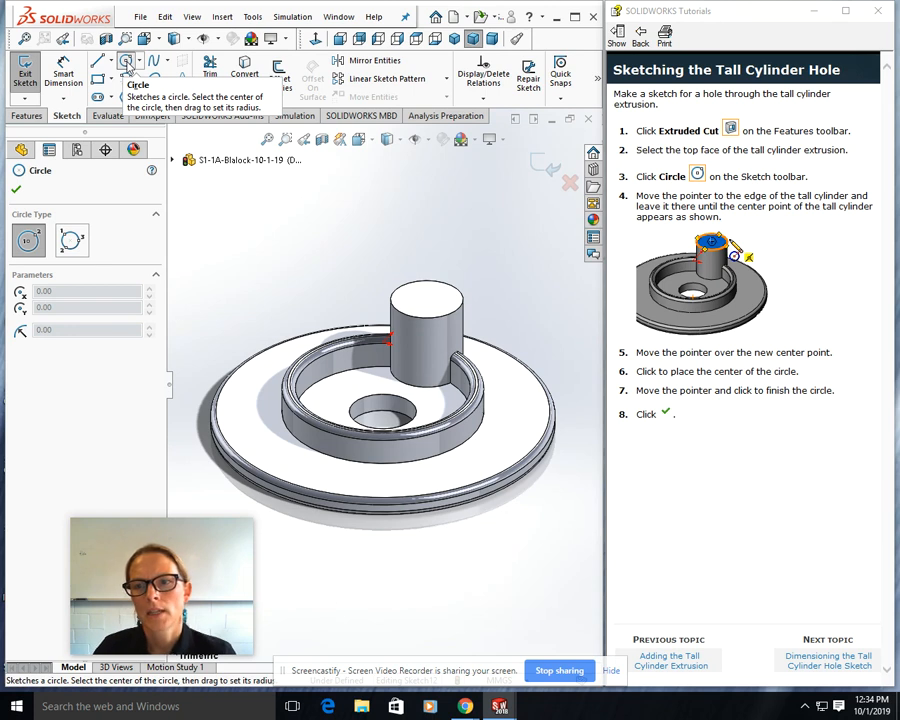
pyautogui.moveTo(412, 311)
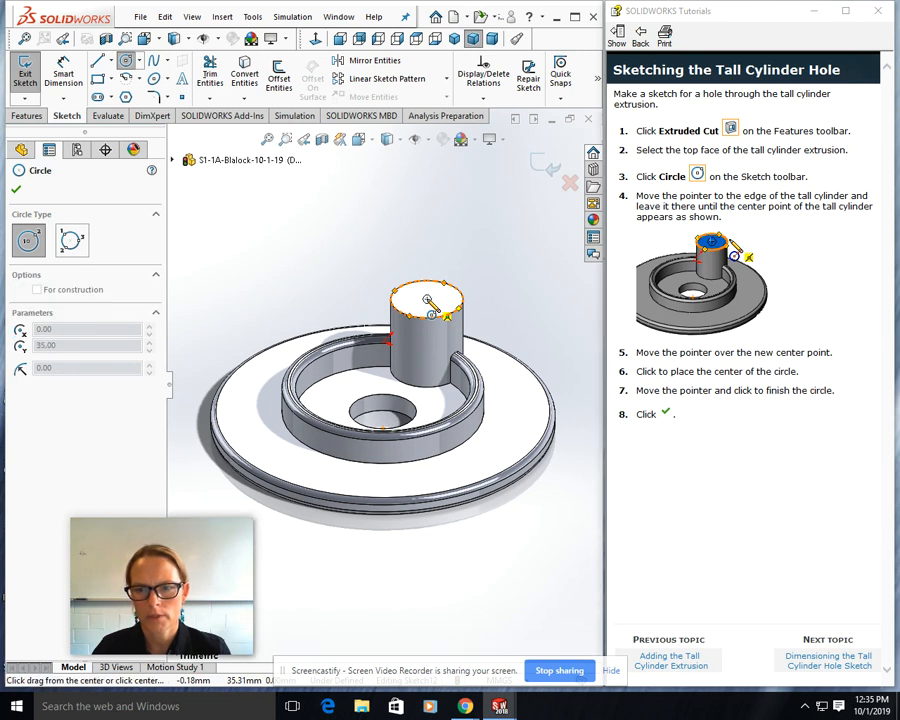
pyautogui.click(427, 300)
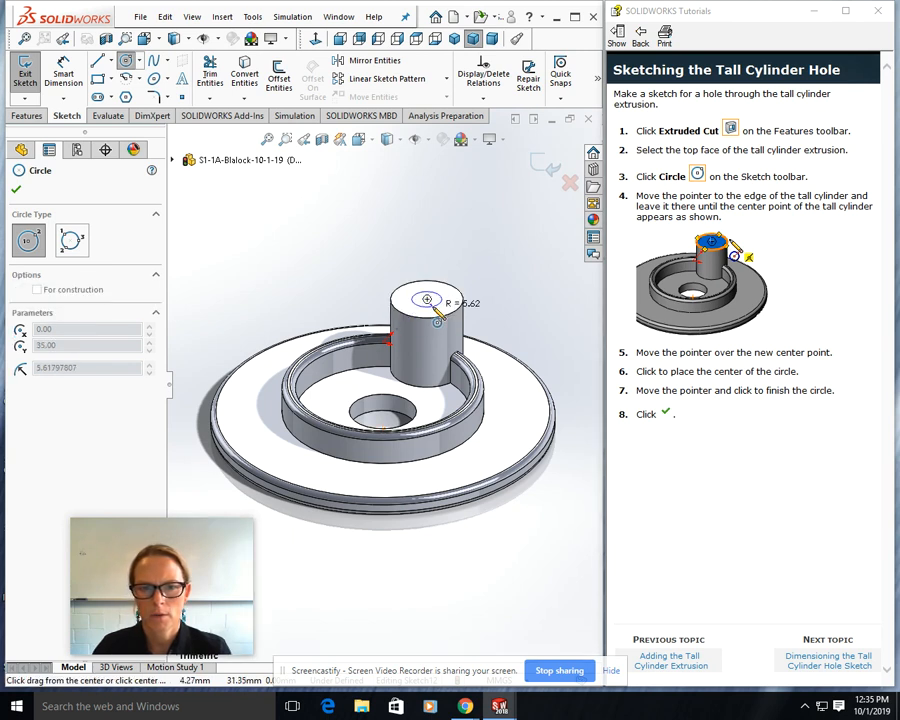
pyautogui.click(435, 316)
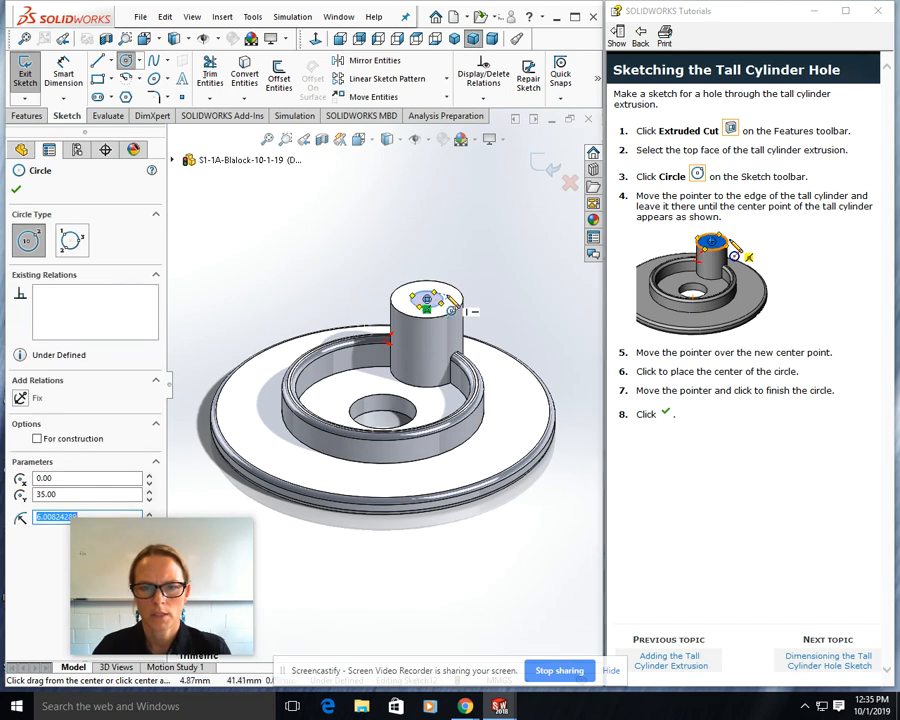
pyautogui.click(16, 189)
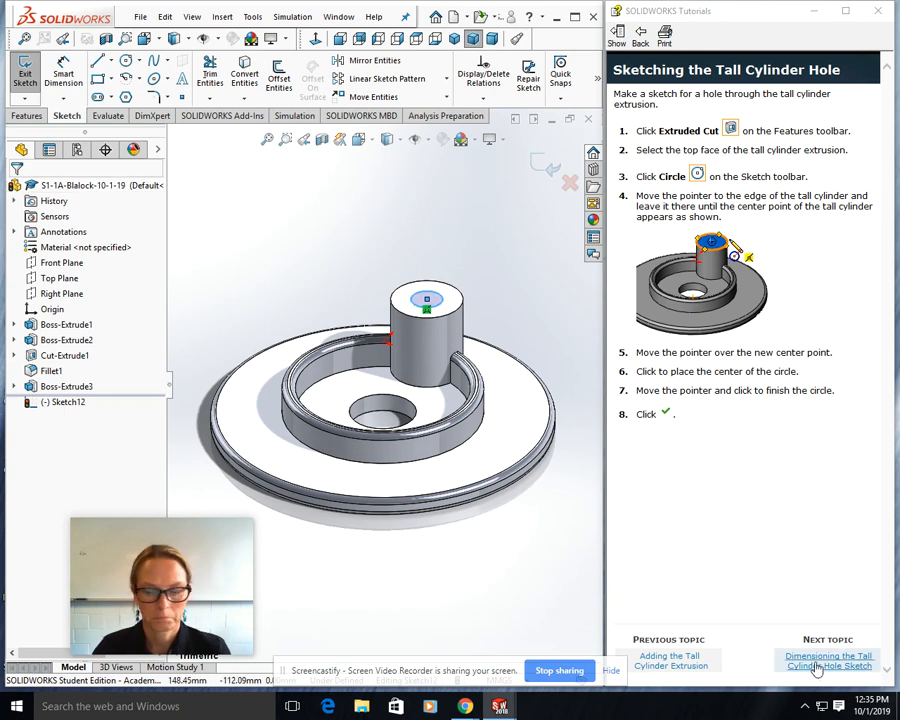
# Advance to the Dimensioning the Tall Cylinder Hole Sketch topic and dimension the small circle's diameter as 15 mm
pyautogui.click(817, 665)
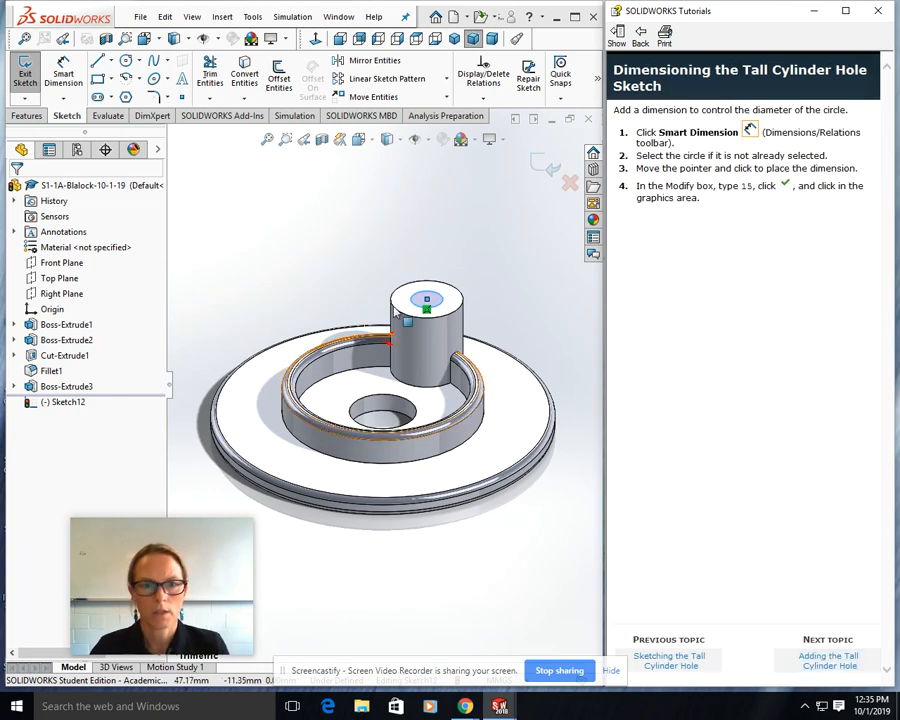
pyautogui.click(63, 72)
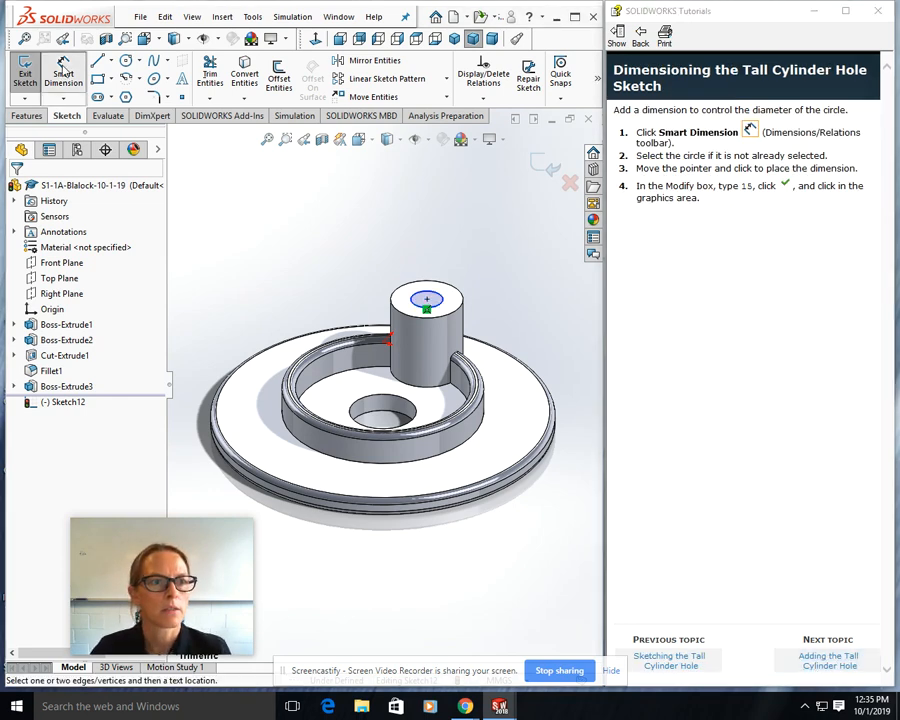
pyautogui.click(437, 310)
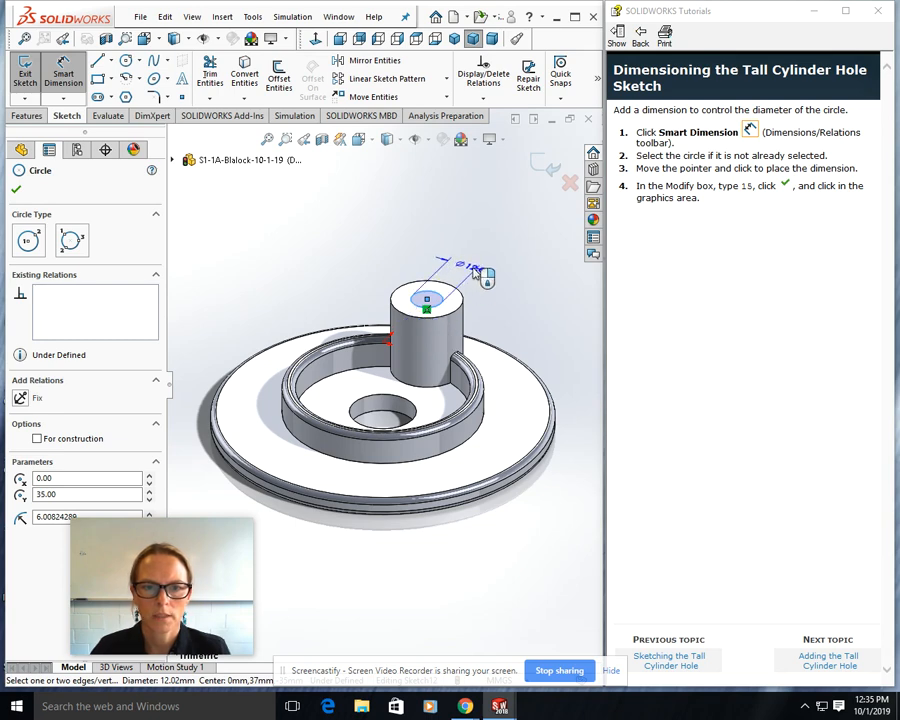
pyautogui.click(466, 262)
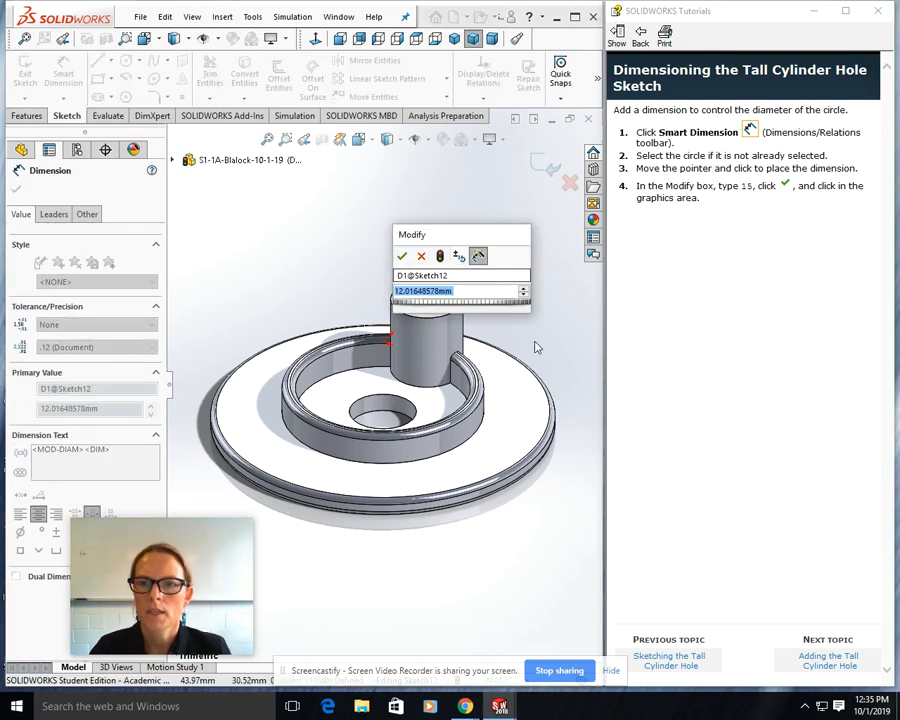
pyautogui.write('15')
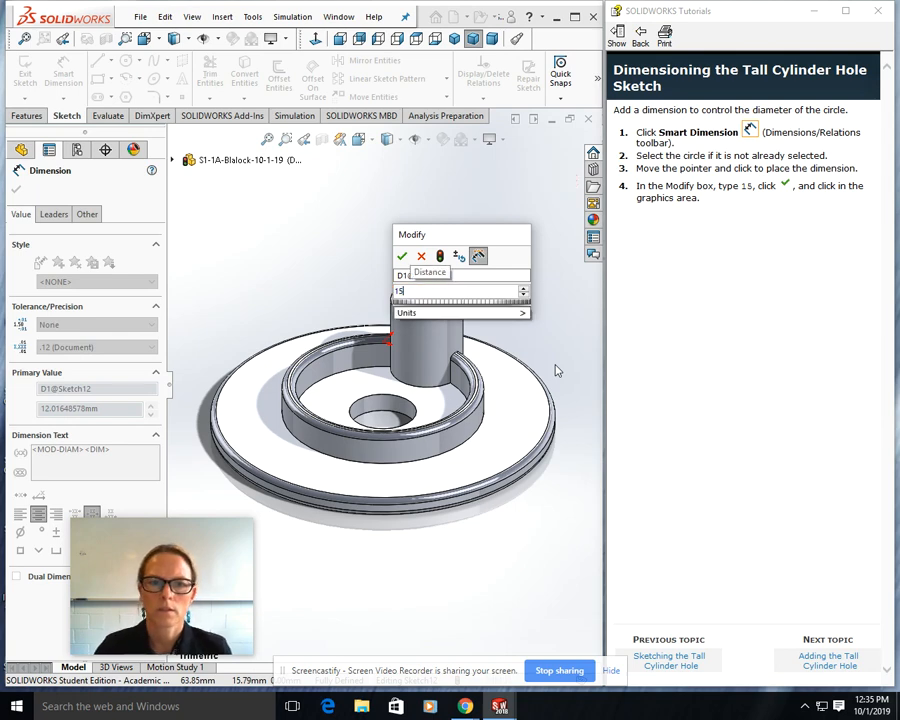
pyautogui.click(402, 256)
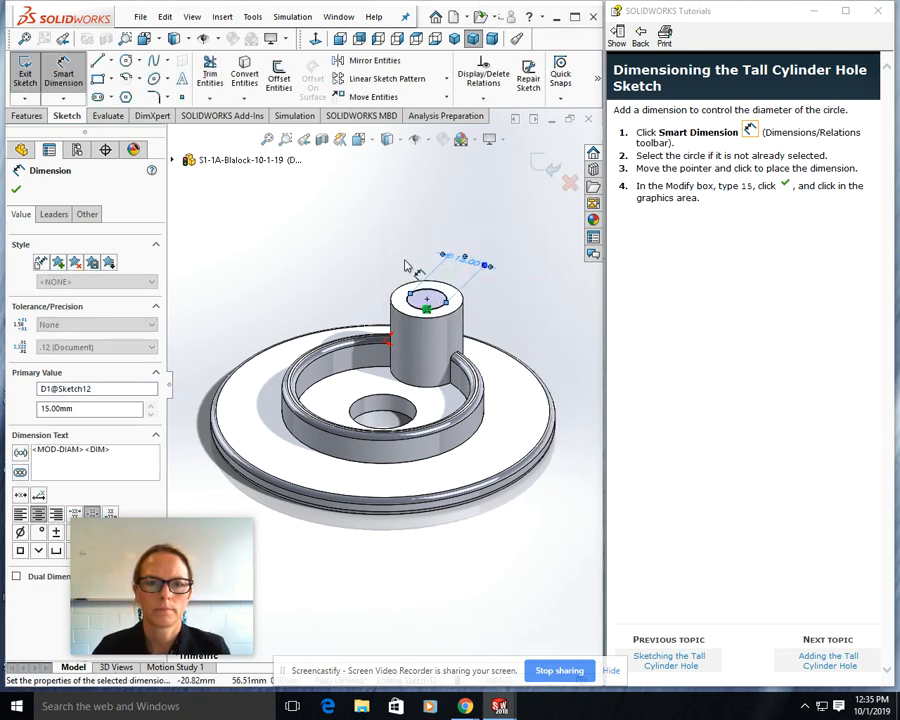
pyautogui.click(522, 312)
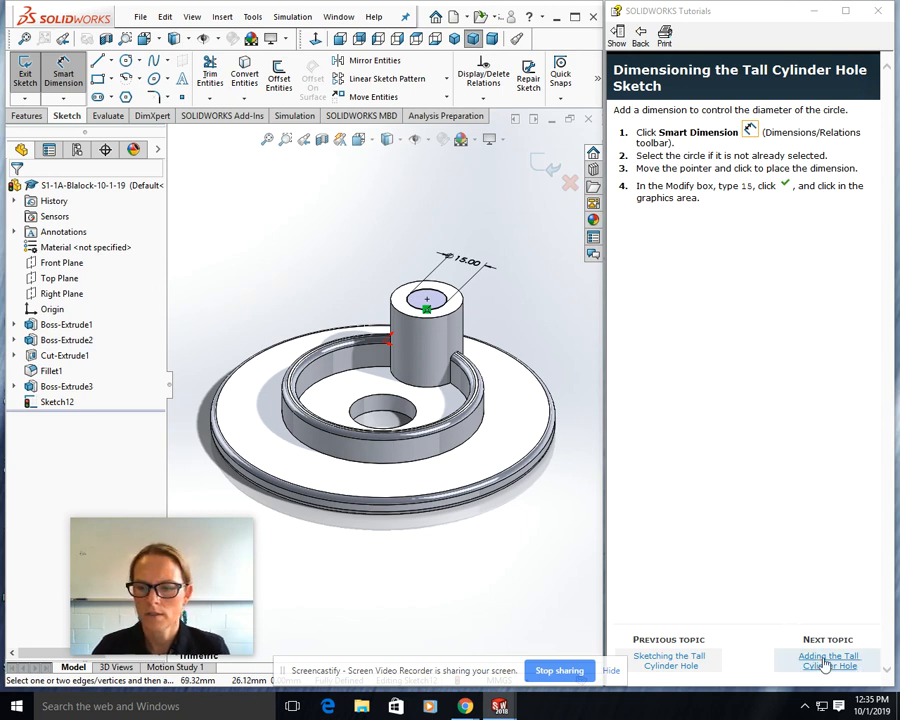
# Following the Adding the Tall Cylinder Hole topic, exit the sketch and try to extrude the circle as a boss with end condition Through All
pyautogui.click(826, 662)
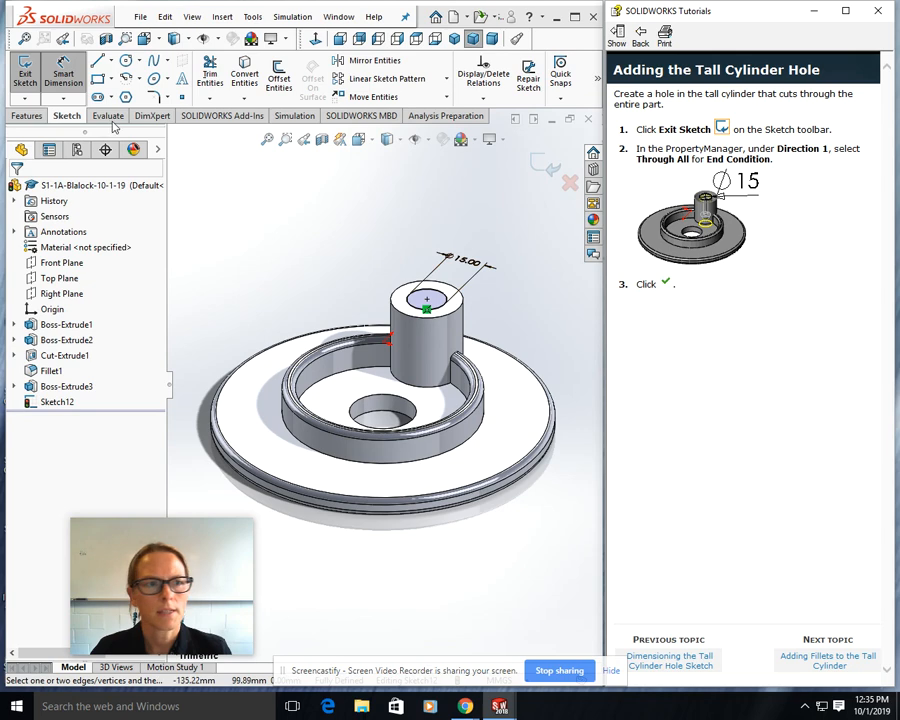
pyautogui.click(30, 78)
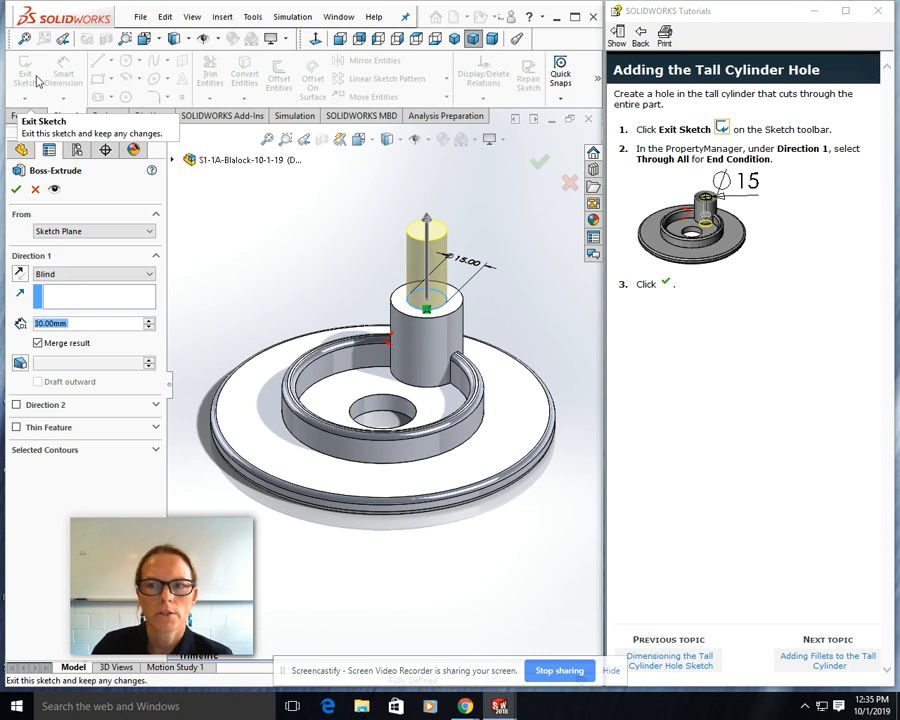
pyautogui.click(62, 274)
pyautogui.click(68, 292)
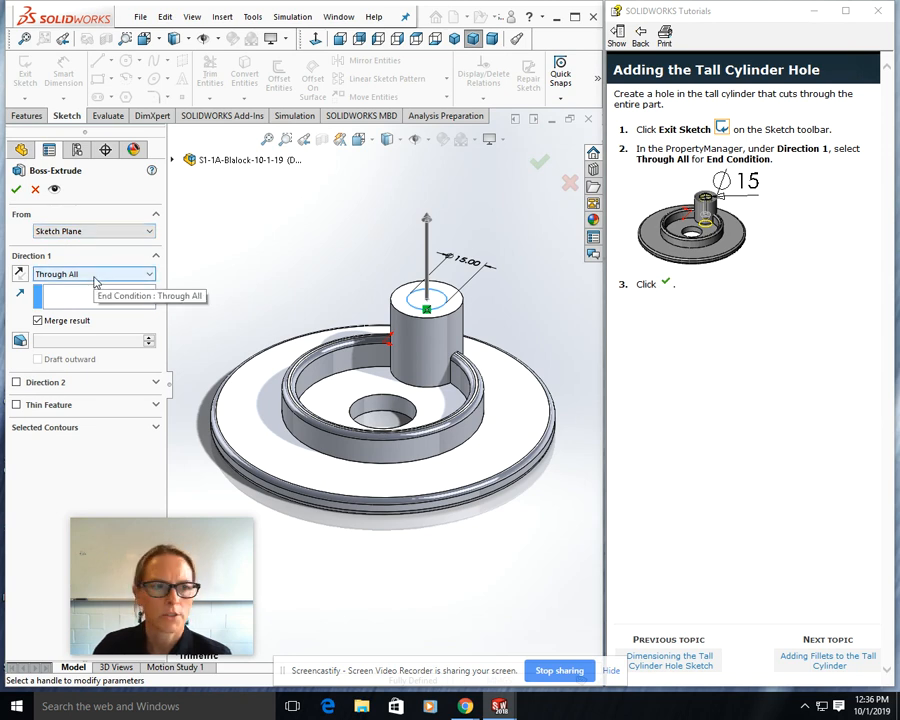
pyautogui.click(17, 190)
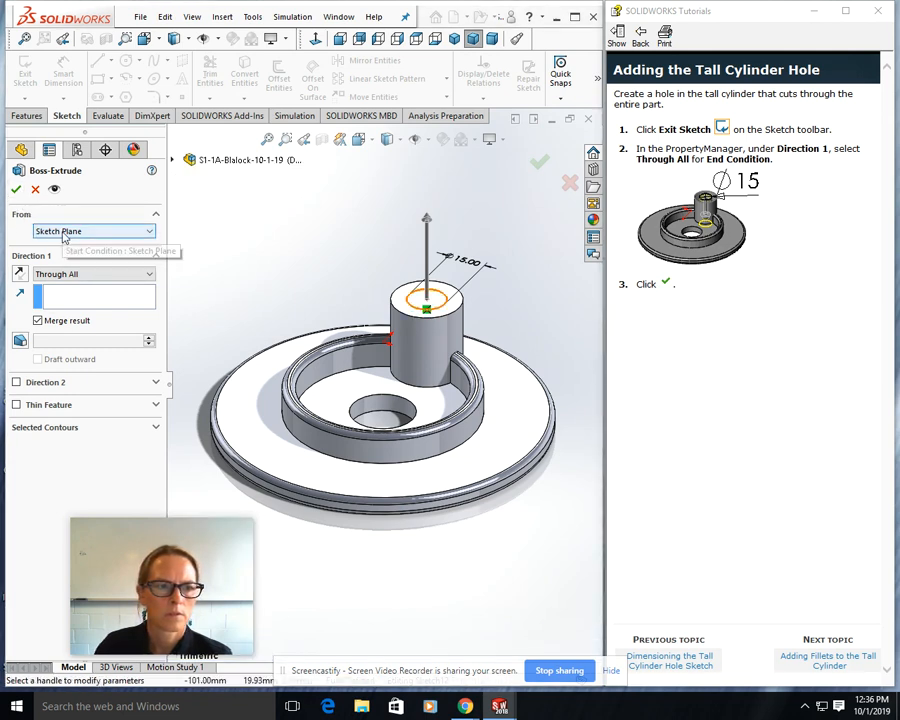
pyautogui.click(16, 190)
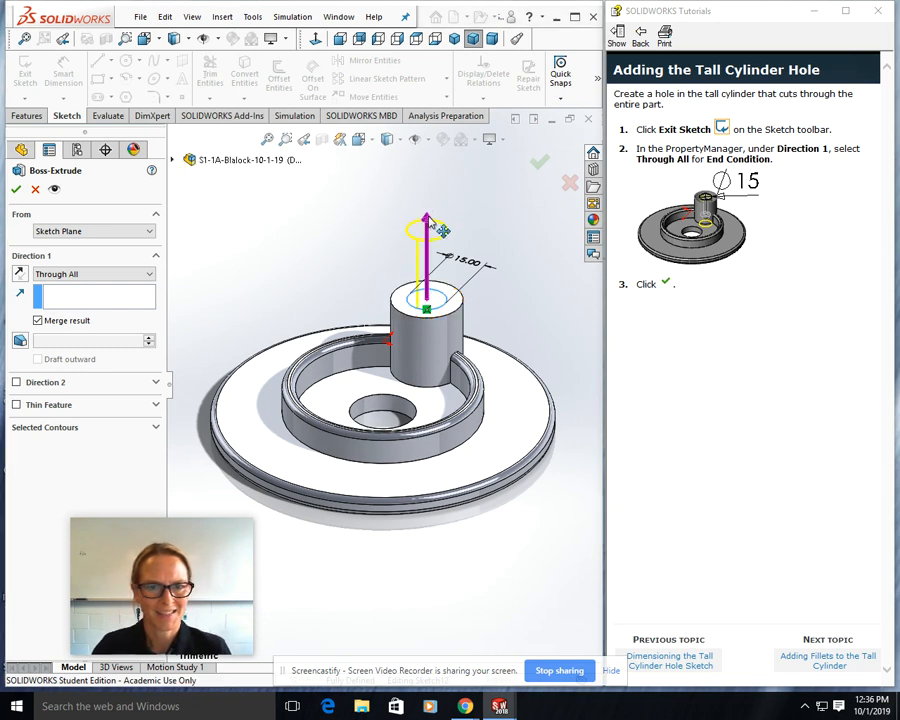
# Reverse the Through All boss extrusion so it runs down through the tall cylinder and accept the feature
pyautogui.click(425, 225)
pyautogui.click(428, 380)
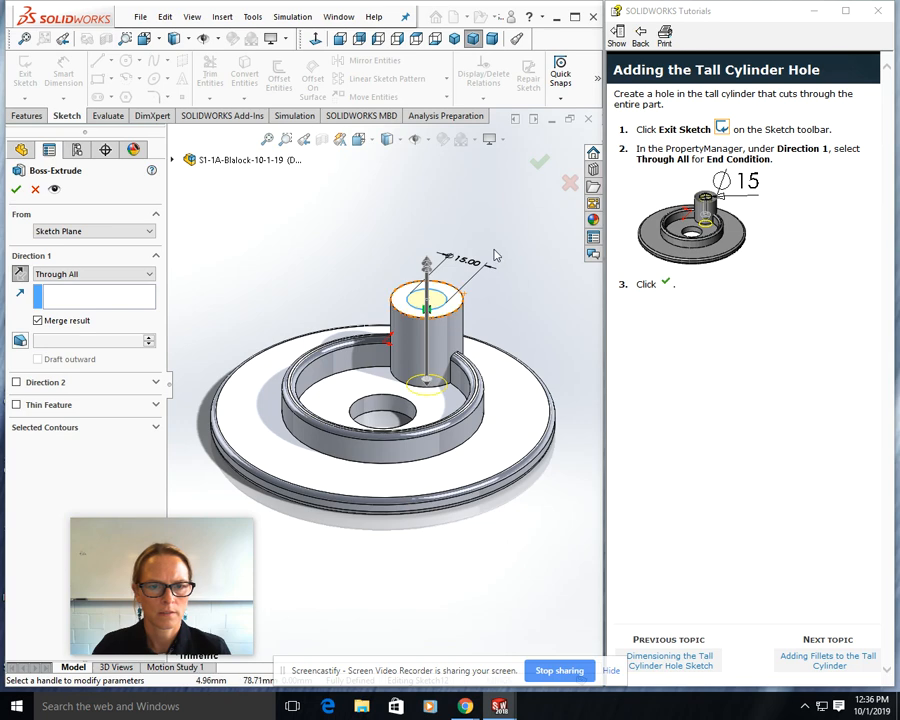
pyautogui.click(17, 190)
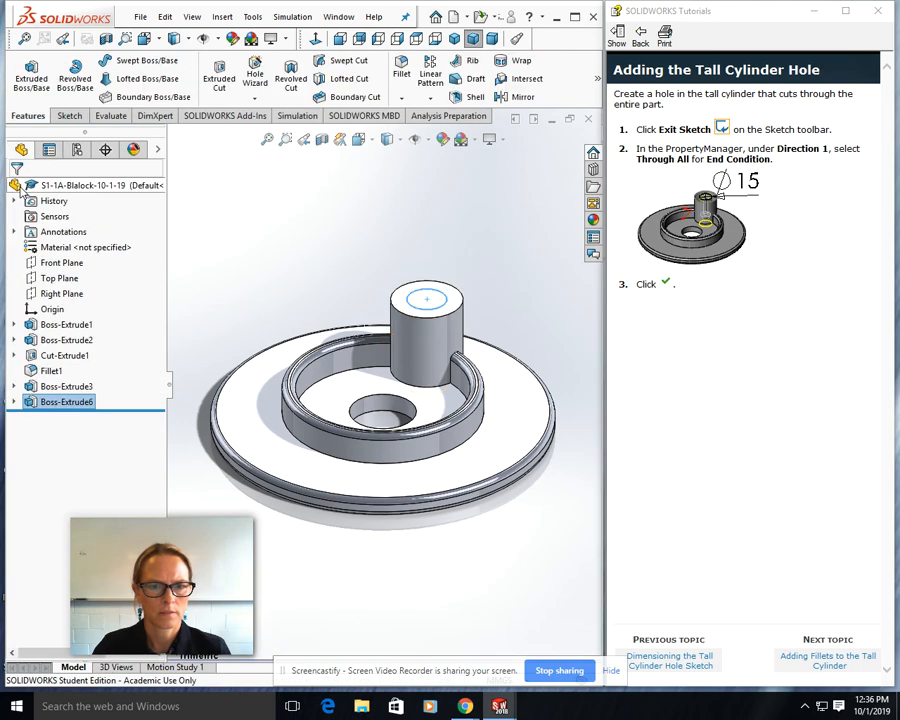
# Go back in the tutorial to the Sketching the Tall Cylinder Hole topic
pyautogui.click(49, 149)
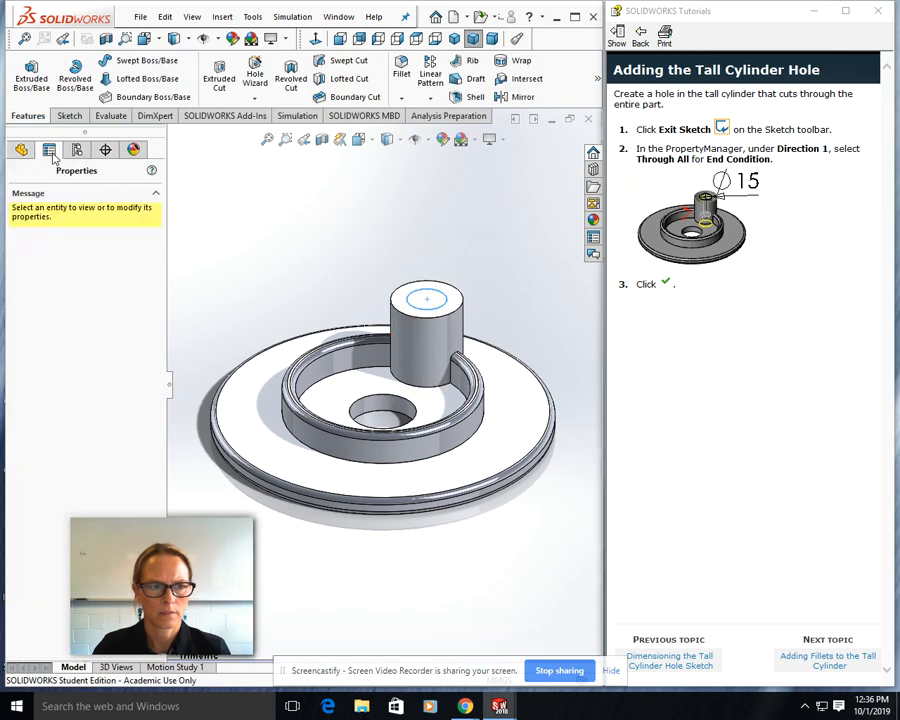
pyautogui.click(416, 310)
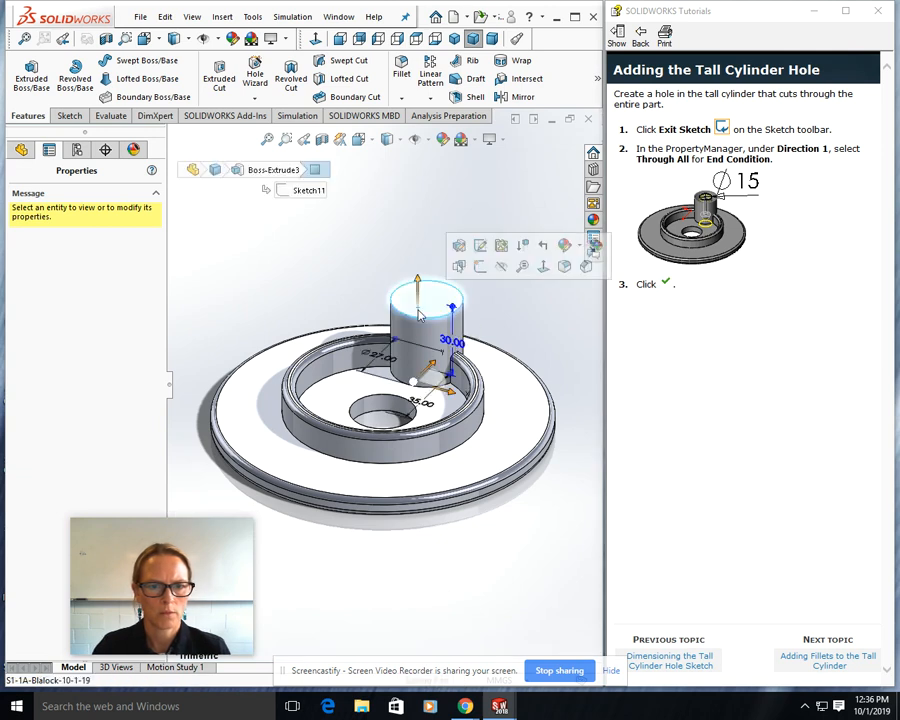
pyautogui.click(544, 340)
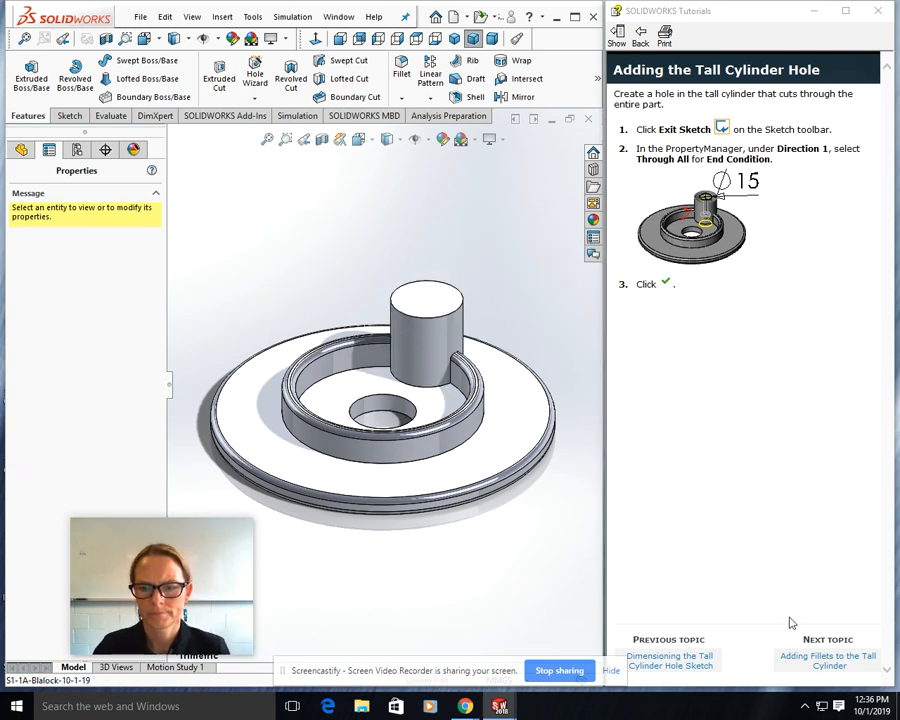
pyautogui.click(658, 659)
pyautogui.click(676, 666)
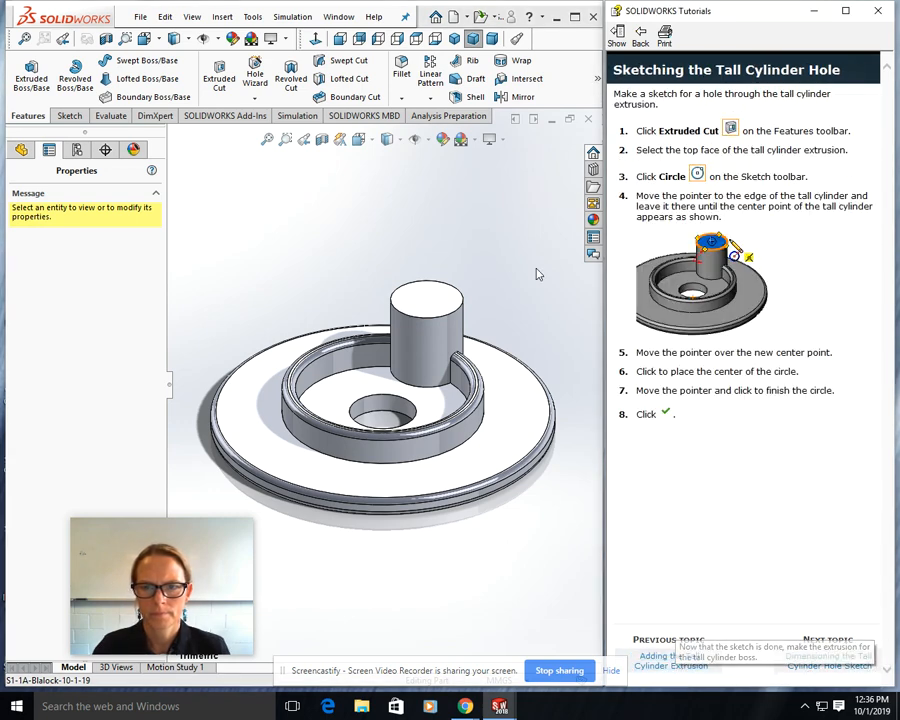
# Start an Extruded Cut on the tall cylinder's top face and sketch a circle of about 6.5 mm radius at its centre
pyautogui.click(435, 302)
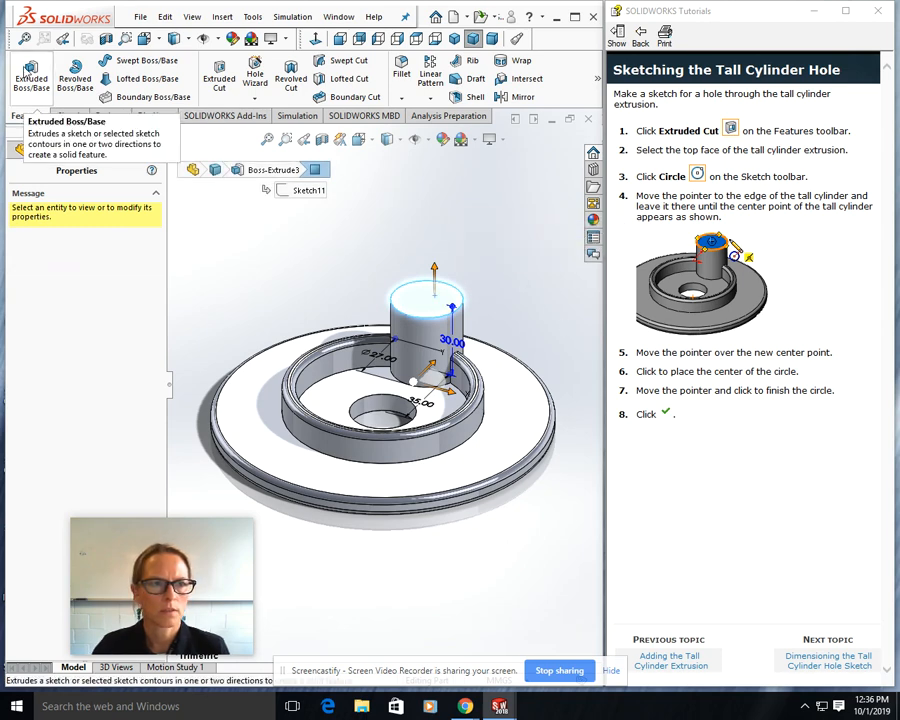
pyautogui.click(220, 72)
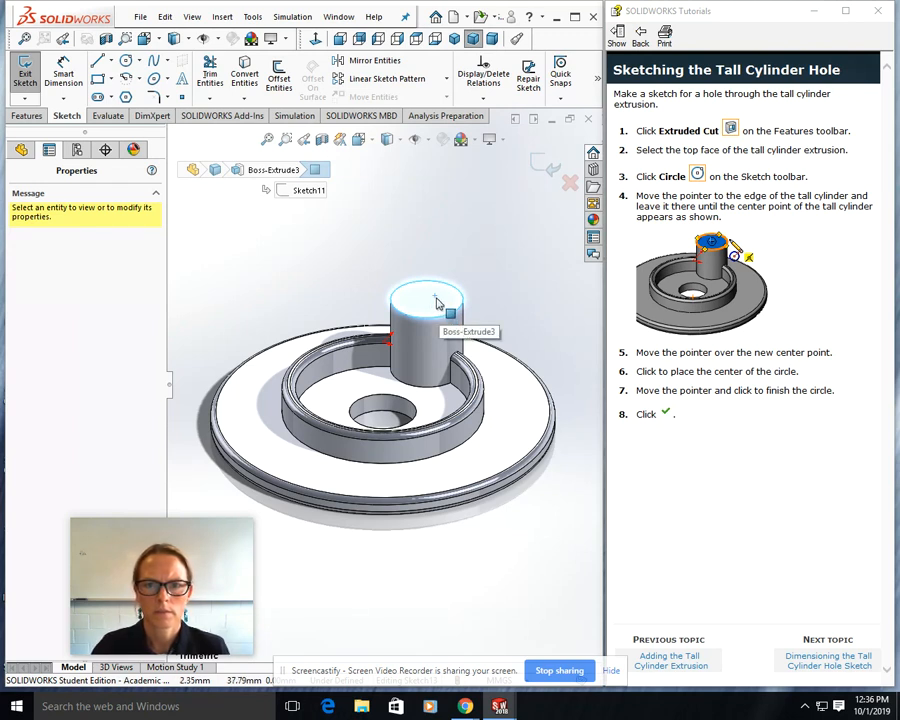
pyautogui.click(125, 60)
pyautogui.moveTo(449, 292)
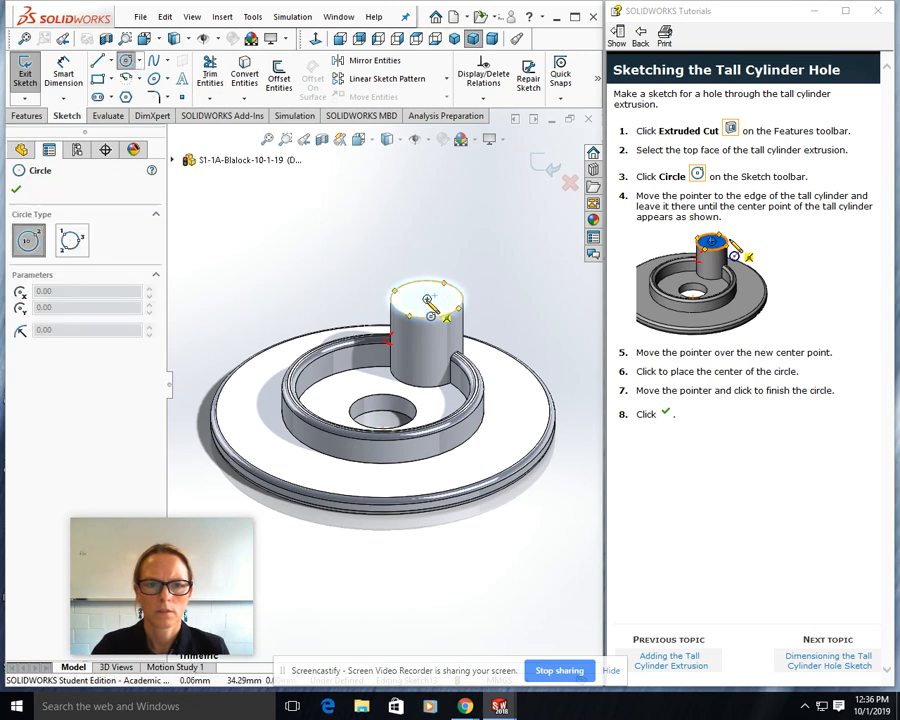
pyautogui.click(428, 300)
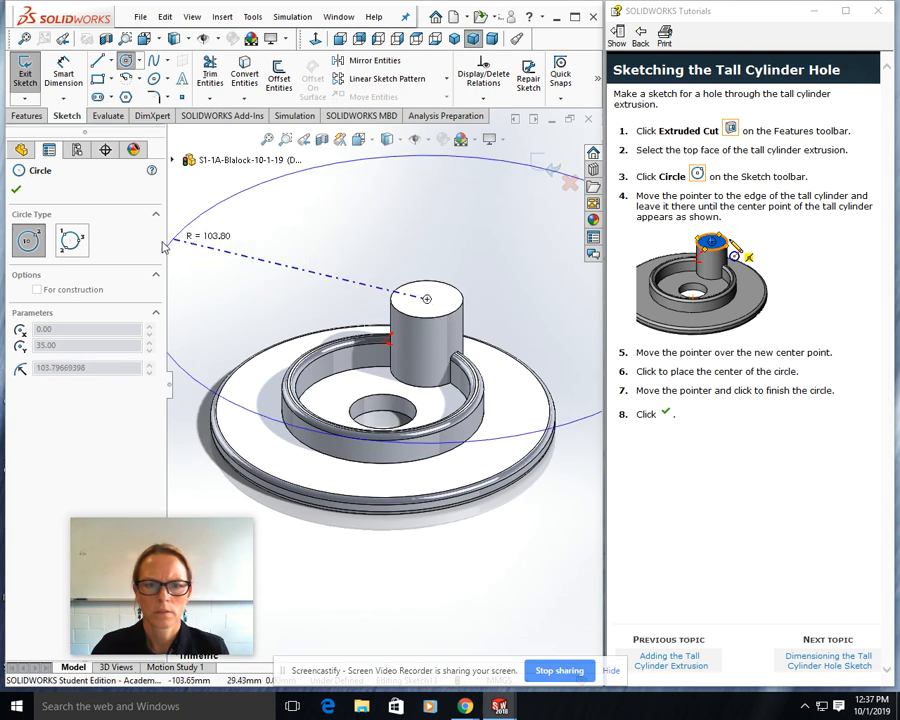
pyautogui.click(426, 316)
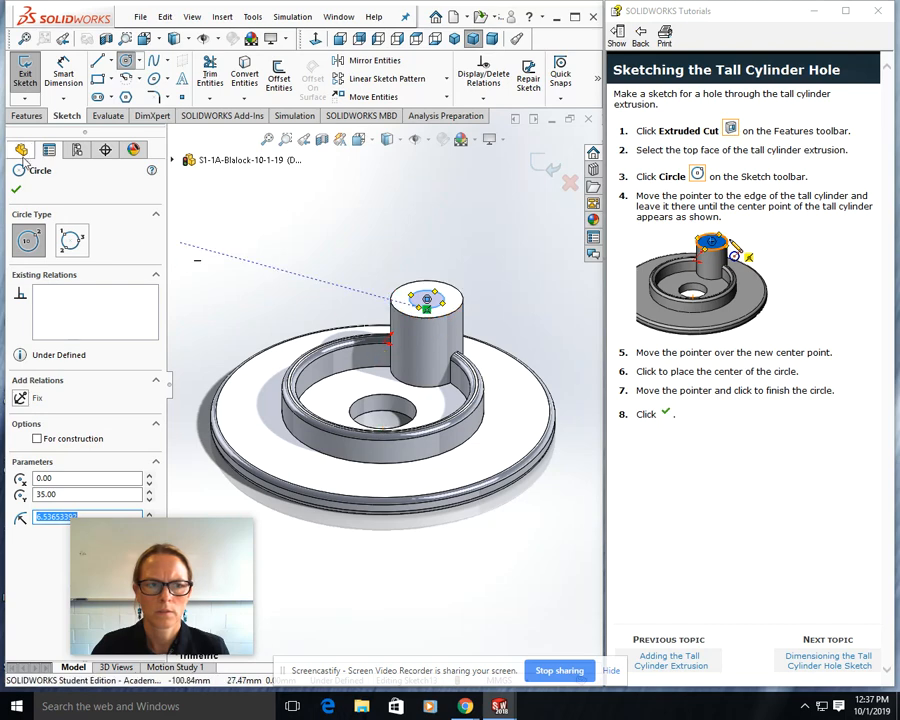
pyautogui.press('Escape')
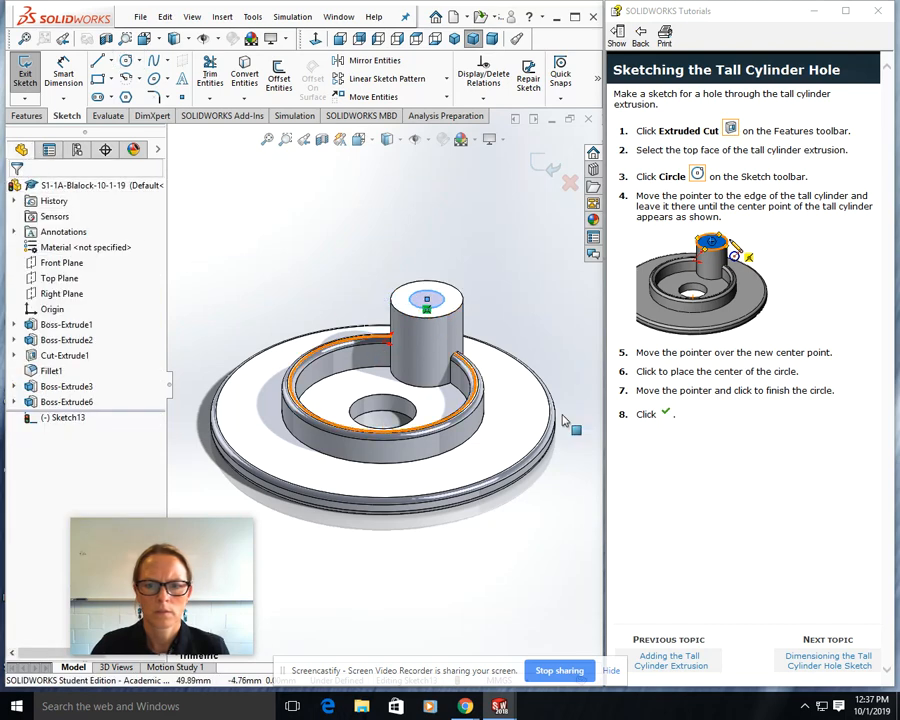
# Advance to the Dimensioning the Tall Cylinder Hole Sketch topic and dimension the cut circle's diameter as 15 mm
pyautogui.click(822, 662)
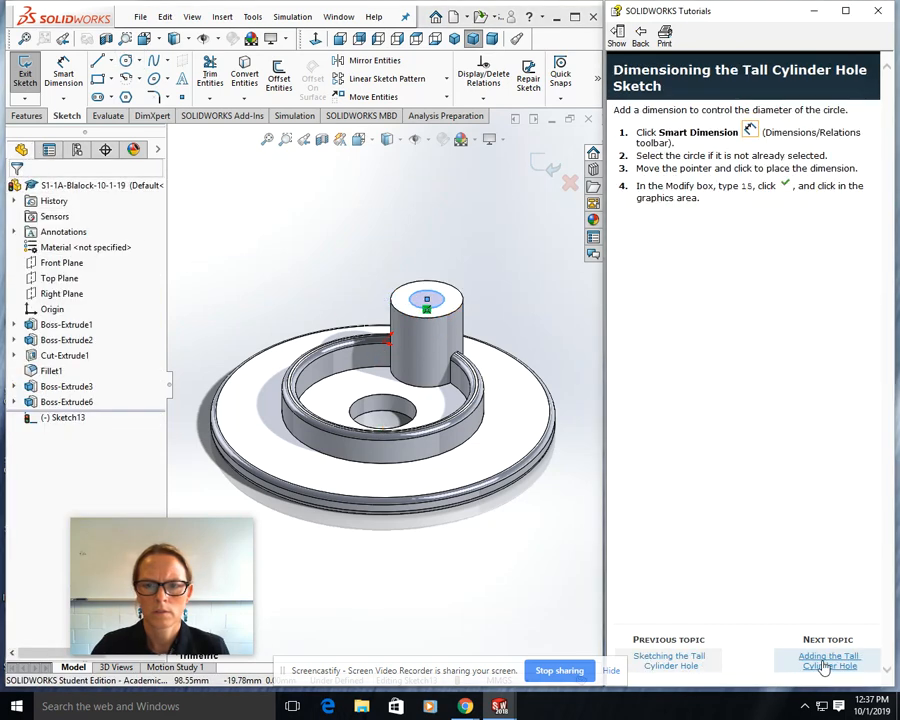
pyautogui.click(63, 72)
pyautogui.click(413, 303)
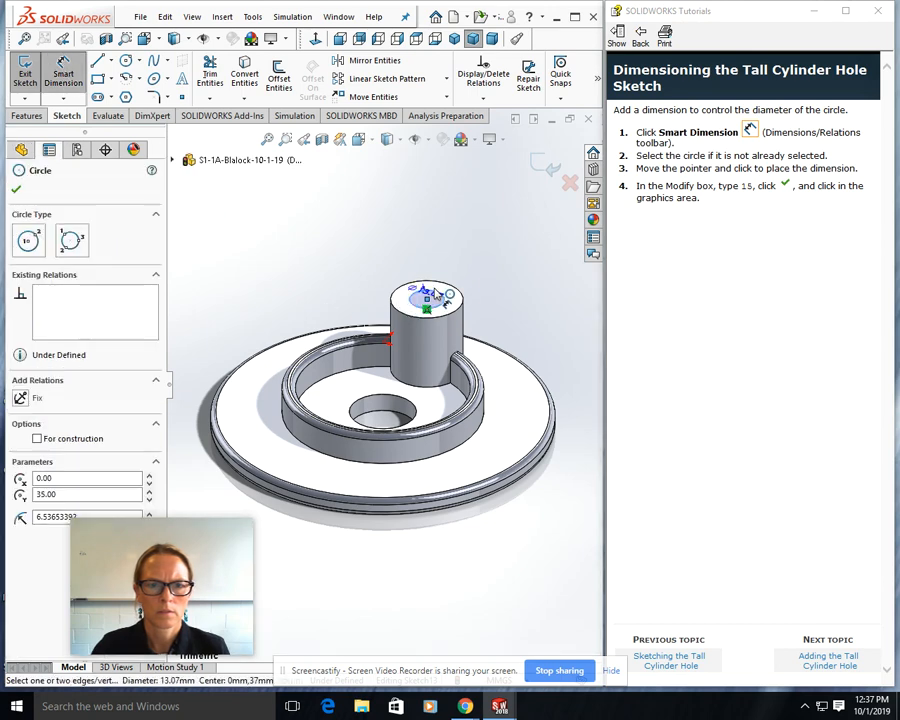
pyautogui.click(456, 254)
pyautogui.write('15')
pyautogui.click(399, 252)
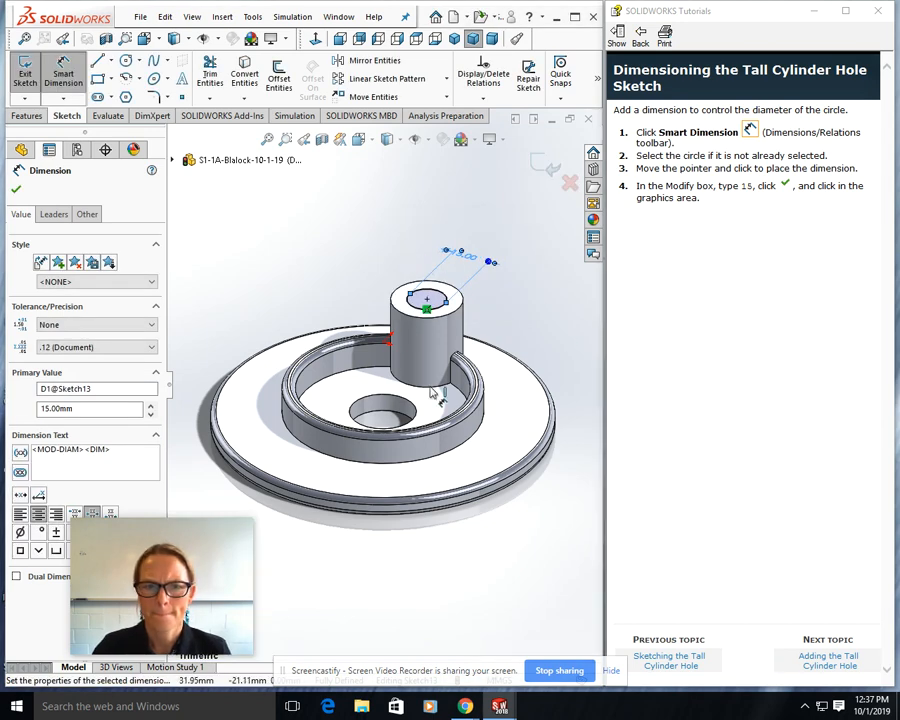
pyautogui.click(16, 191)
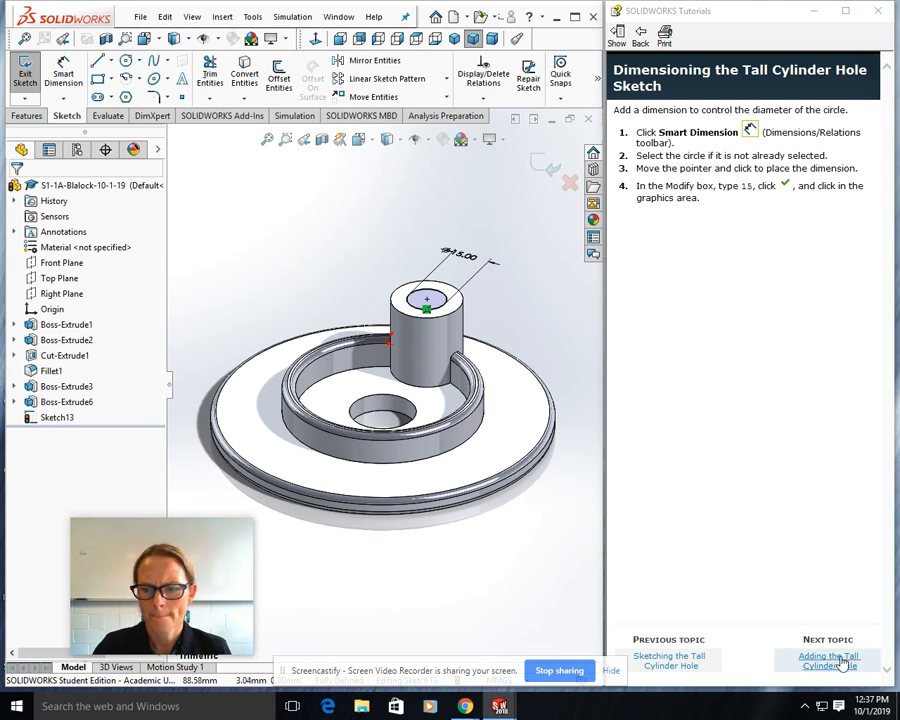
# Following the Adding the Tall Cylinder Hole topic, exit the sketch and cut the circle with end condition Through All
pyautogui.click(845, 662)
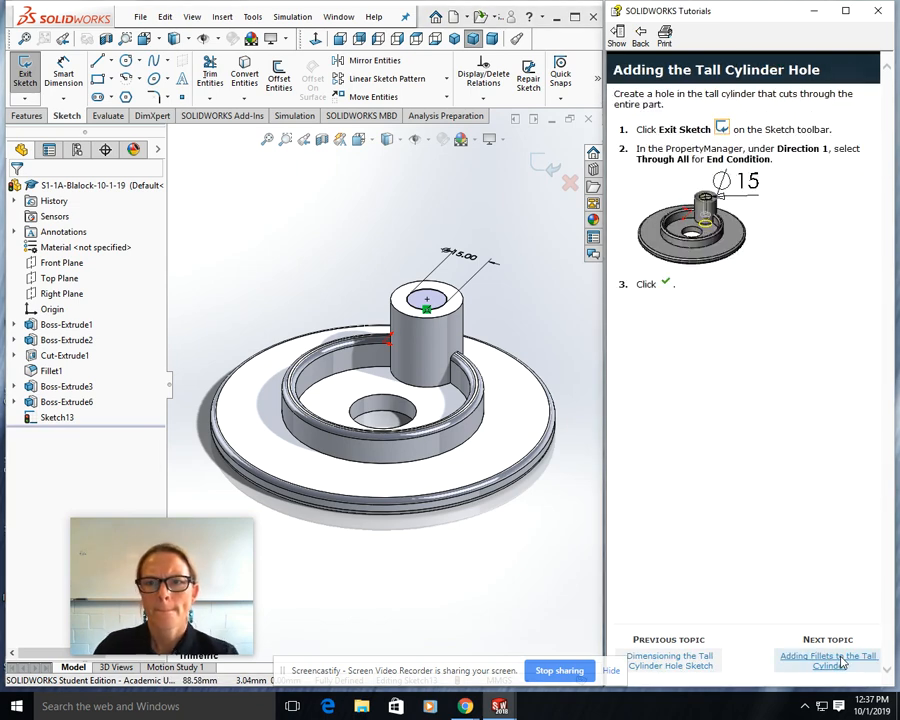
pyautogui.click(25, 68)
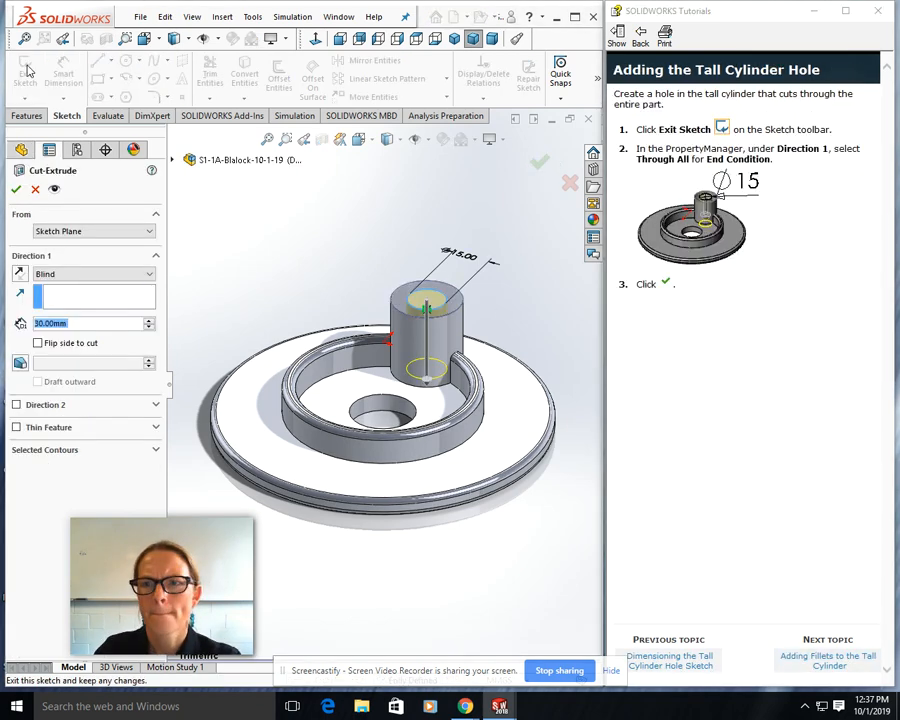
pyautogui.click(58, 276)
pyautogui.click(66, 298)
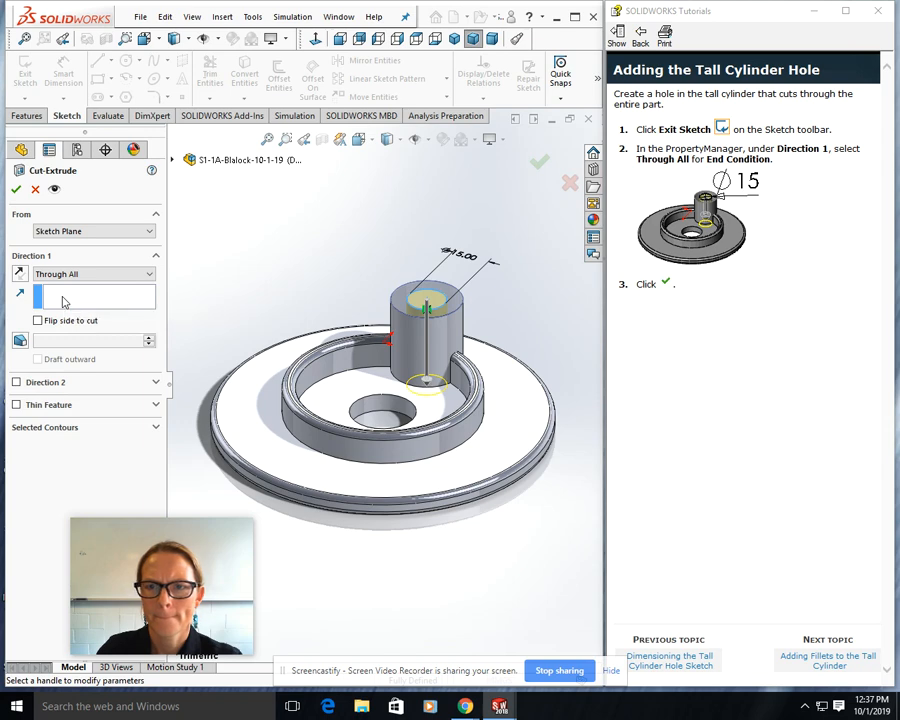
pyautogui.click(16, 189)
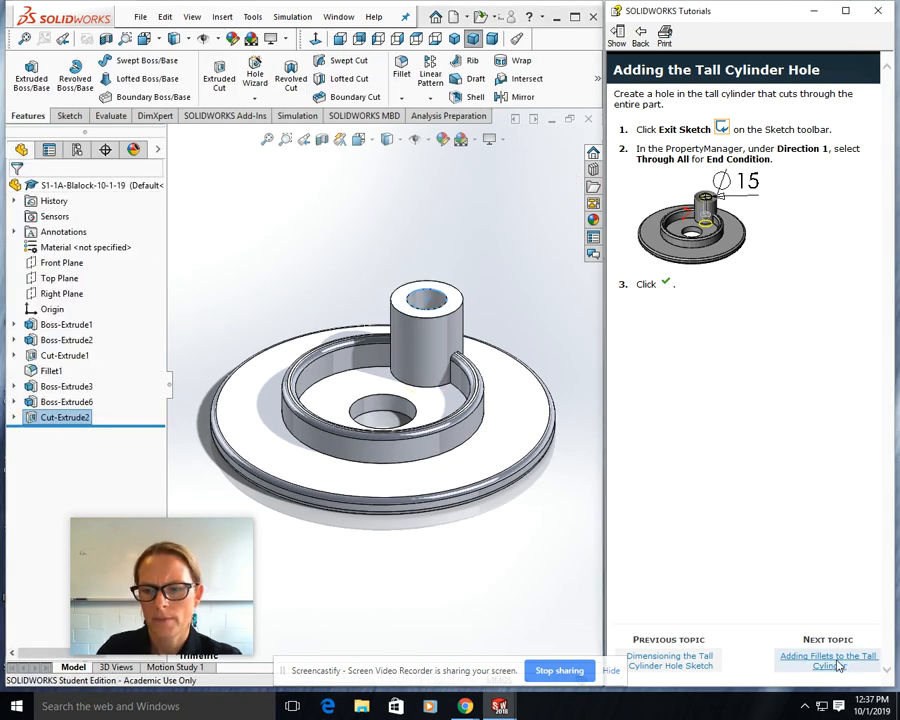
# Advance to the Adding Fillets to the Tall Cylinder topic and display the model with Hidden Lines Visible
pyautogui.click(832, 658)
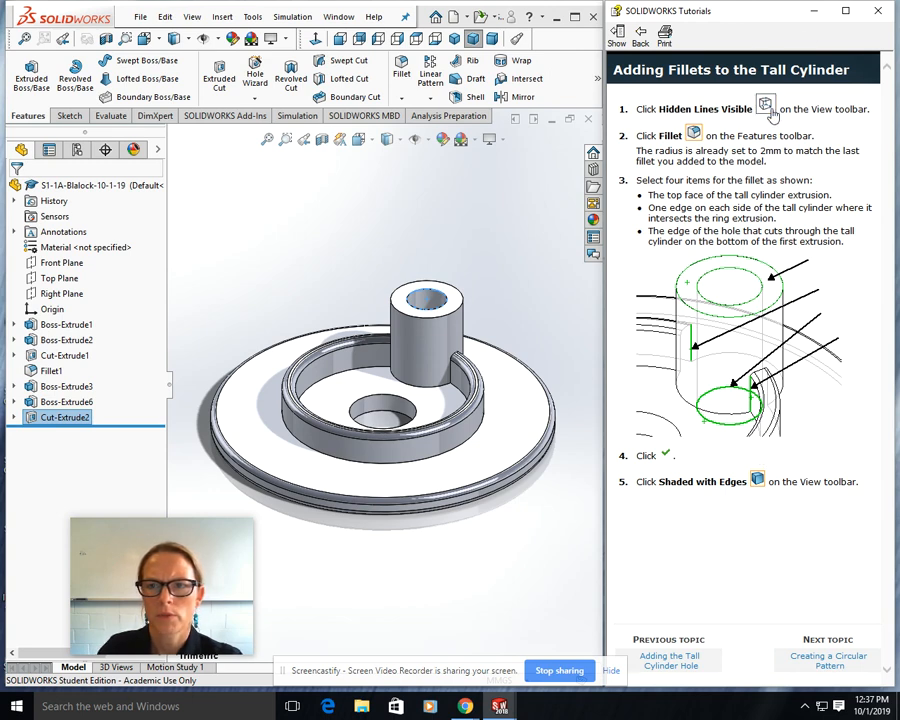
pyautogui.moveTo(769, 110)
pyautogui.click(301, 38)
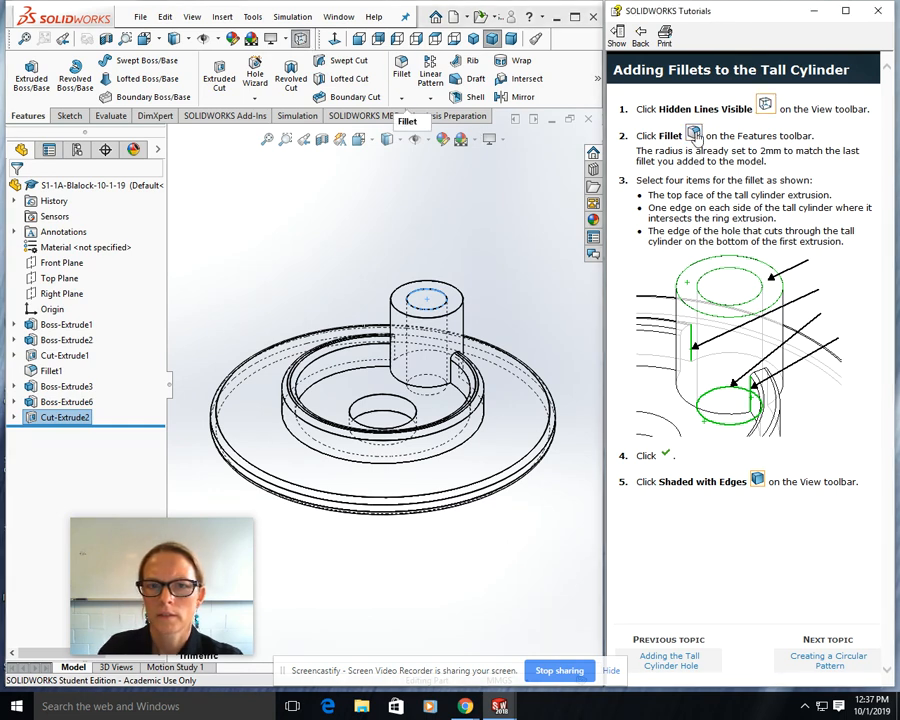
# Fillet the tall cylinder's top face, its two edges meeting the ring, and the hole's bottom edge with a 2 mm radius
pyautogui.click(402, 72)
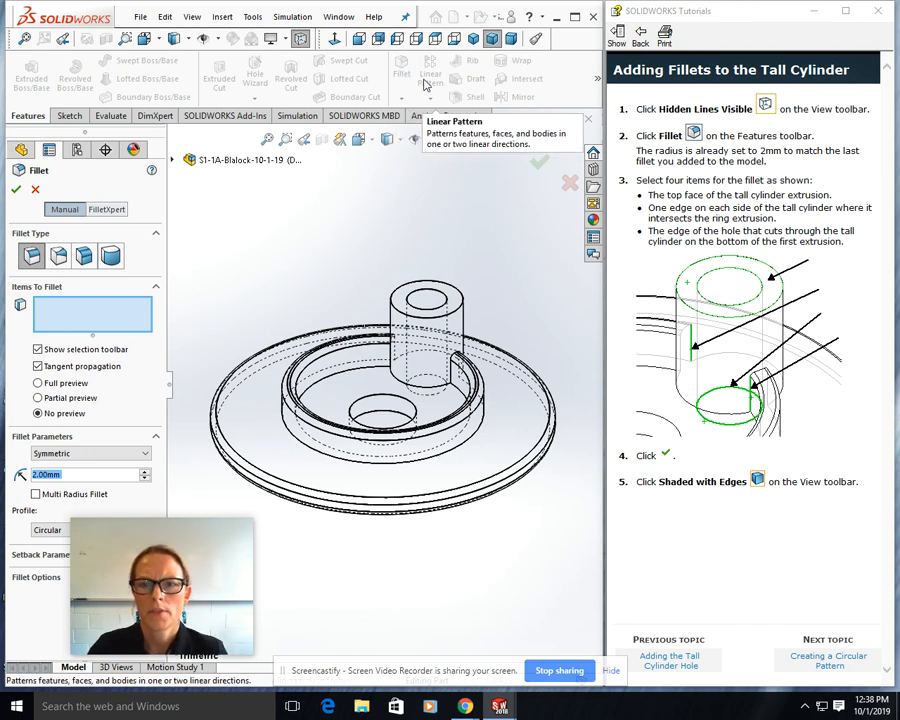
pyautogui.click(458, 303)
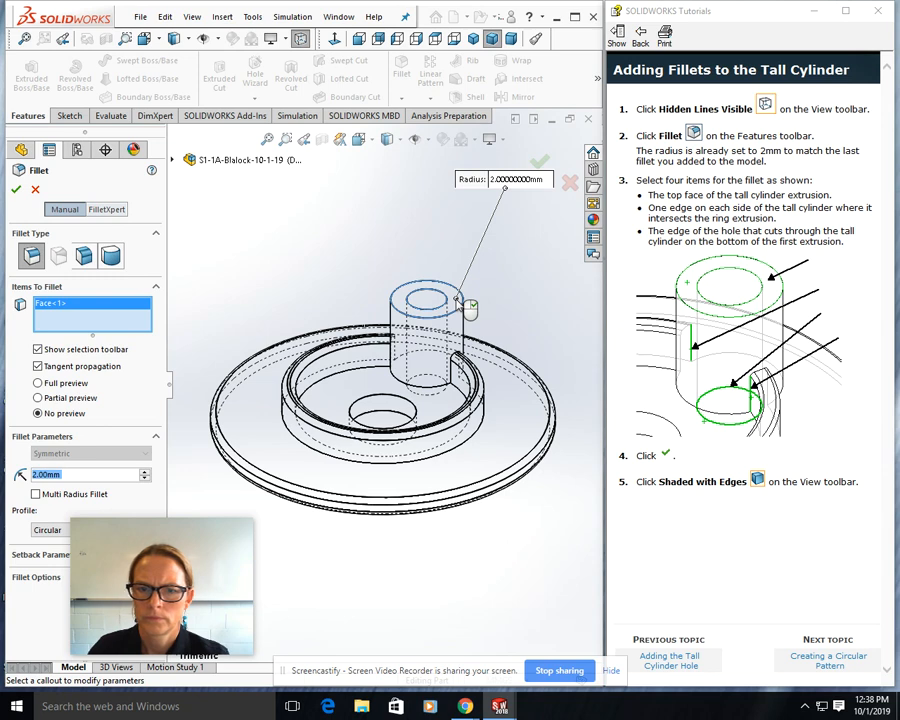
pyautogui.click(397, 352)
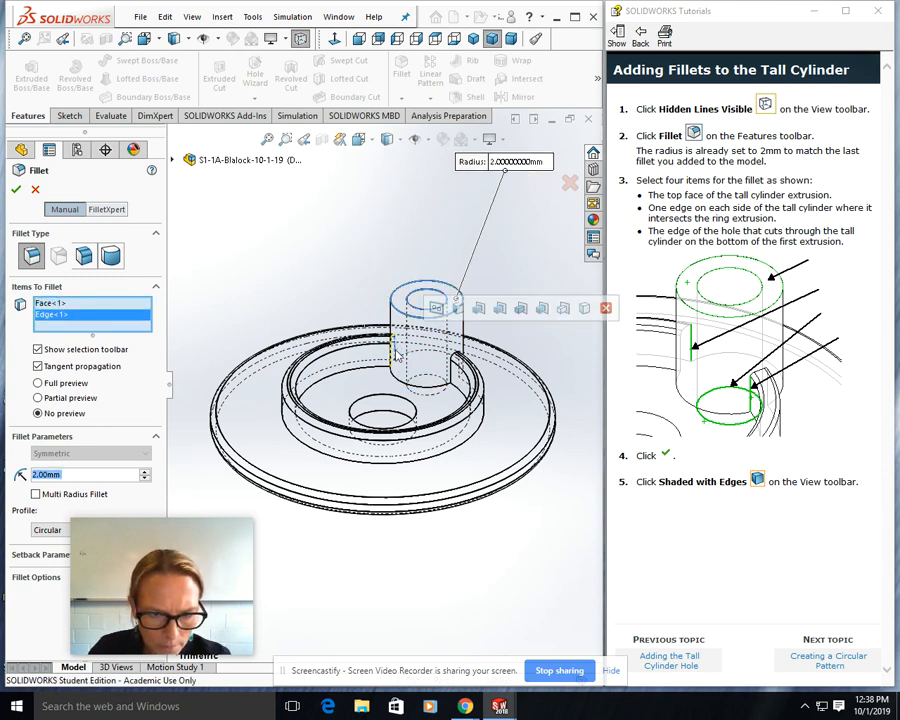
pyautogui.click(452, 372)
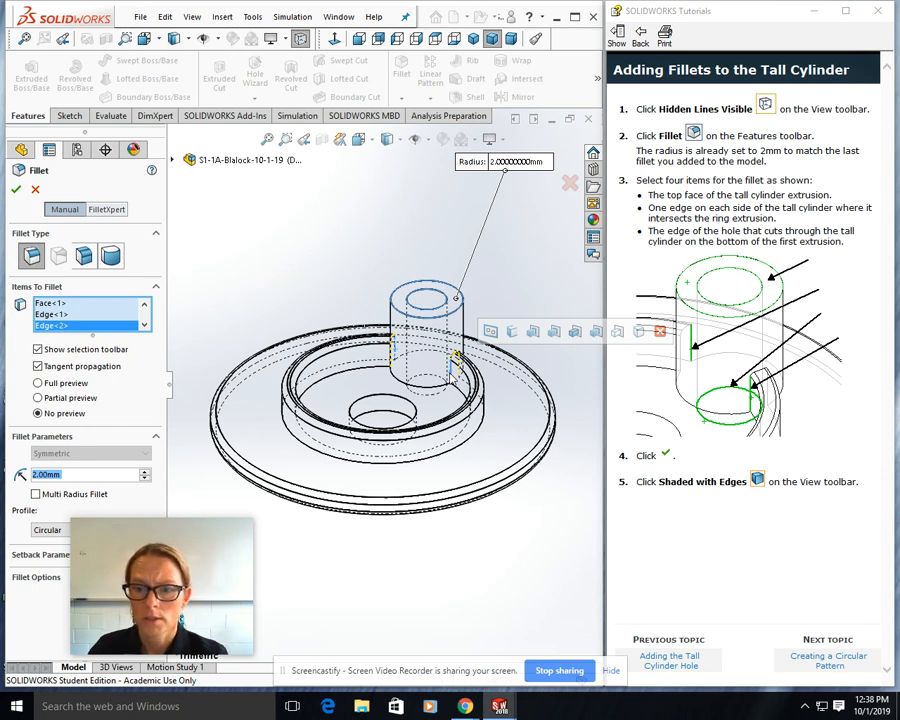
pyautogui.click(435, 399)
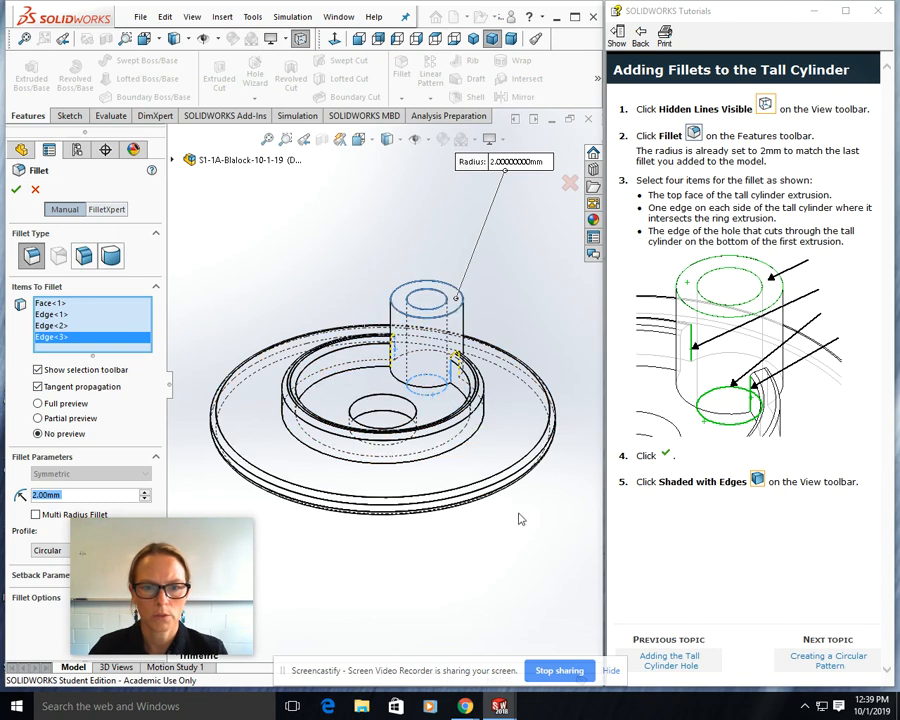
pyautogui.click(15, 191)
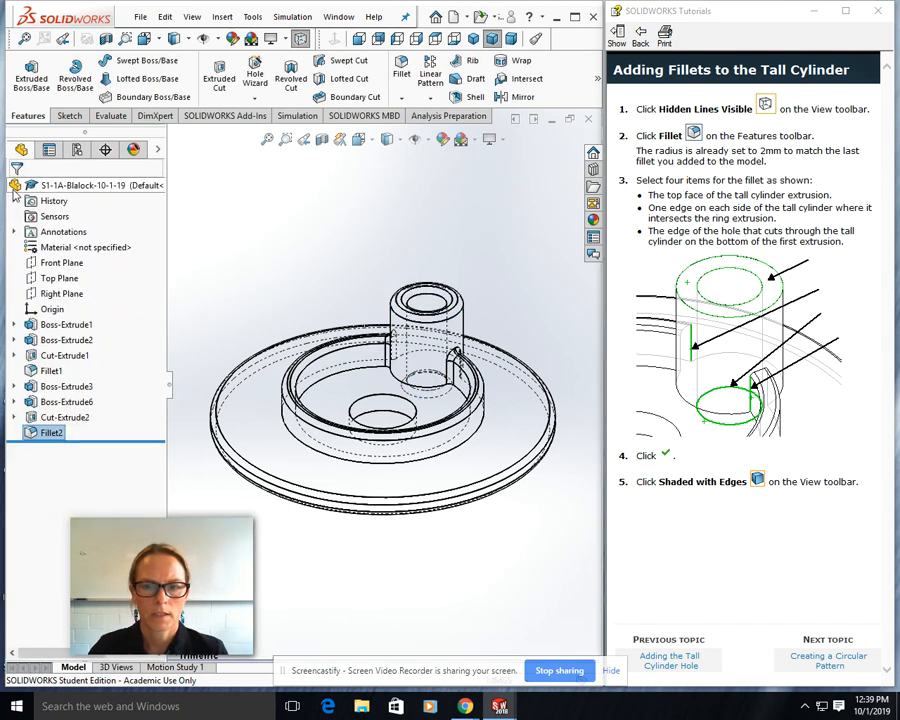
# Set the model's display style to Shaded With Edges
pyautogui.moveTo(759, 482)
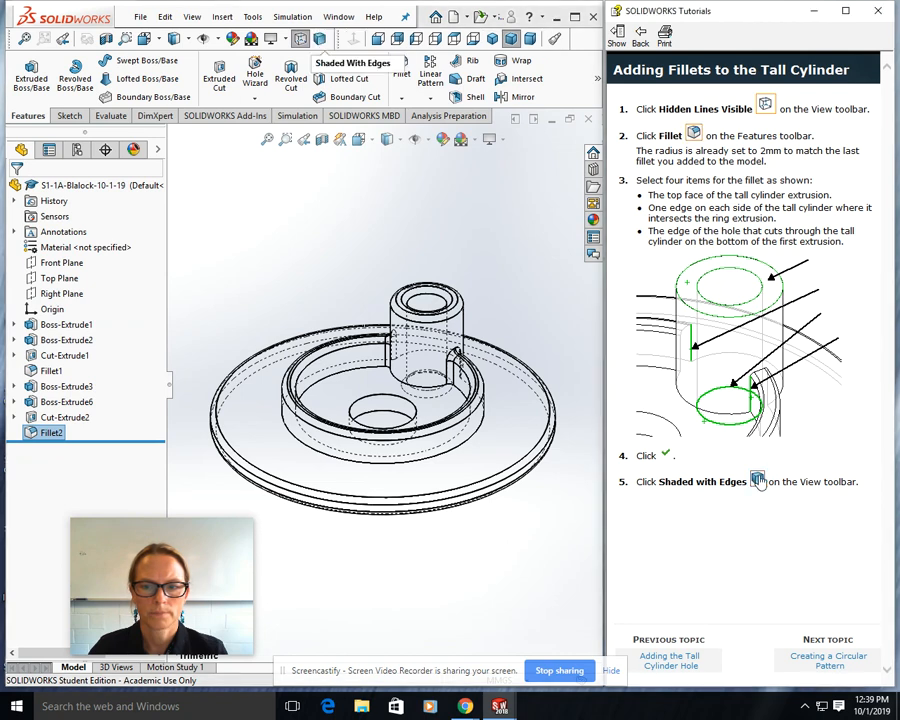
pyautogui.click(321, 42)
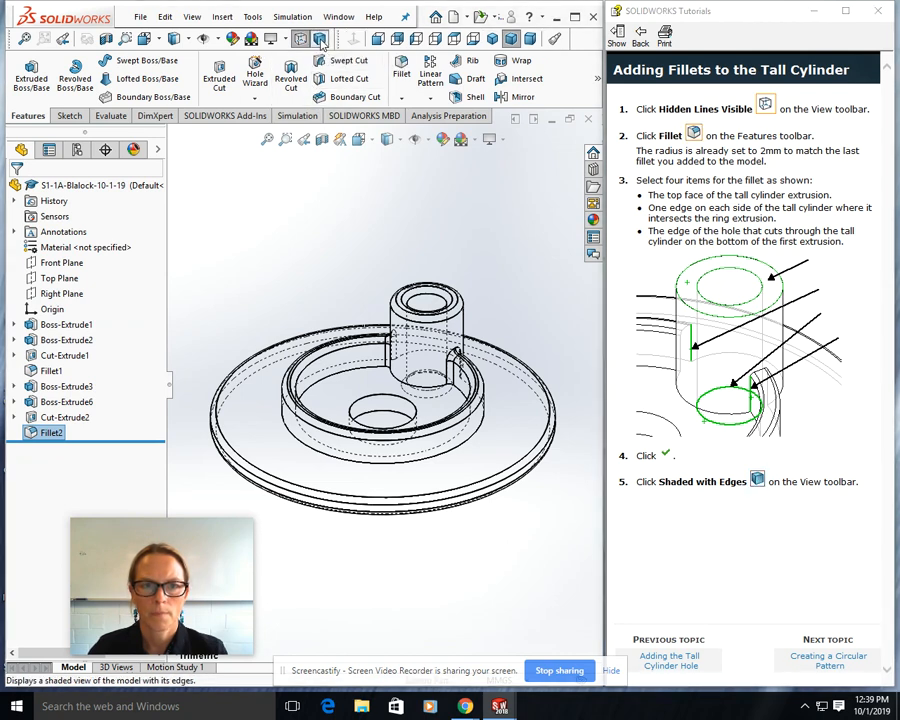
pyautogui.click(321, 40)
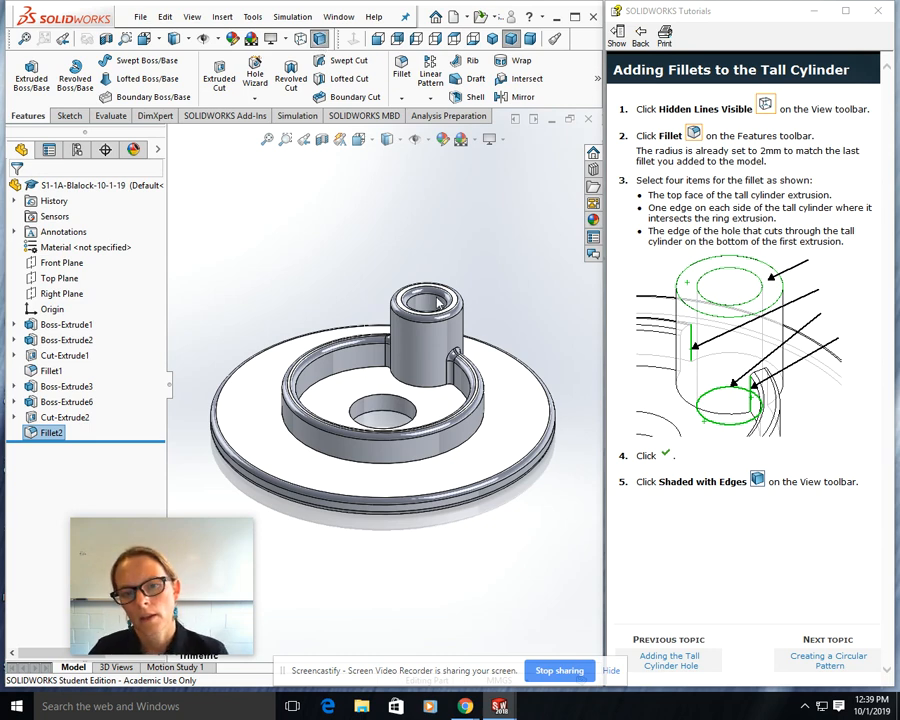
# Advance to the Creating a Circular Pattern topic and show the tutorial's contents list
pyautogui.click(827, 664)
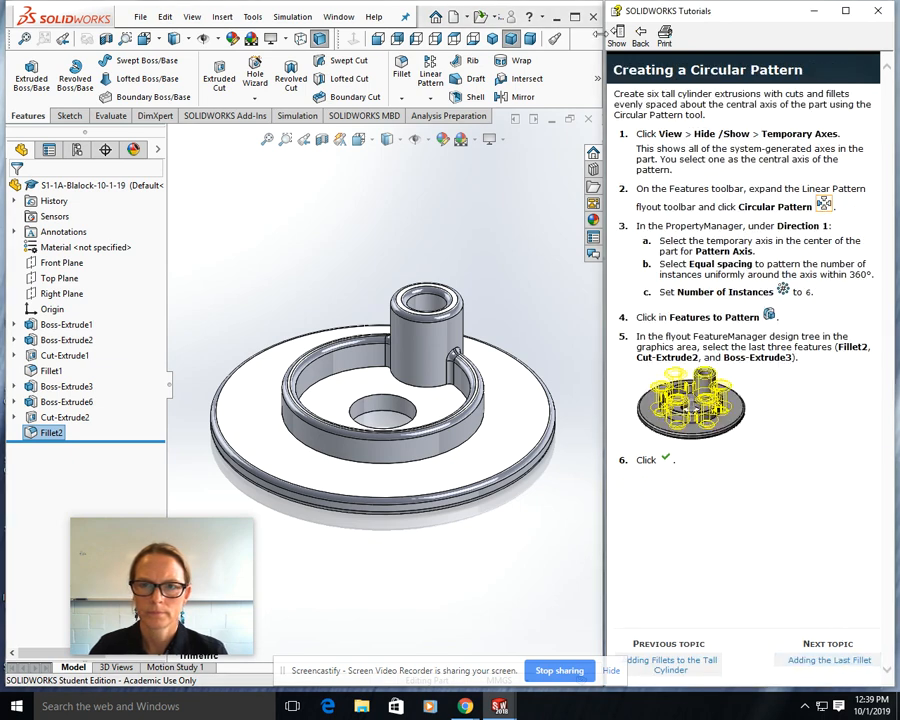
pyautogui.click(617, 35)
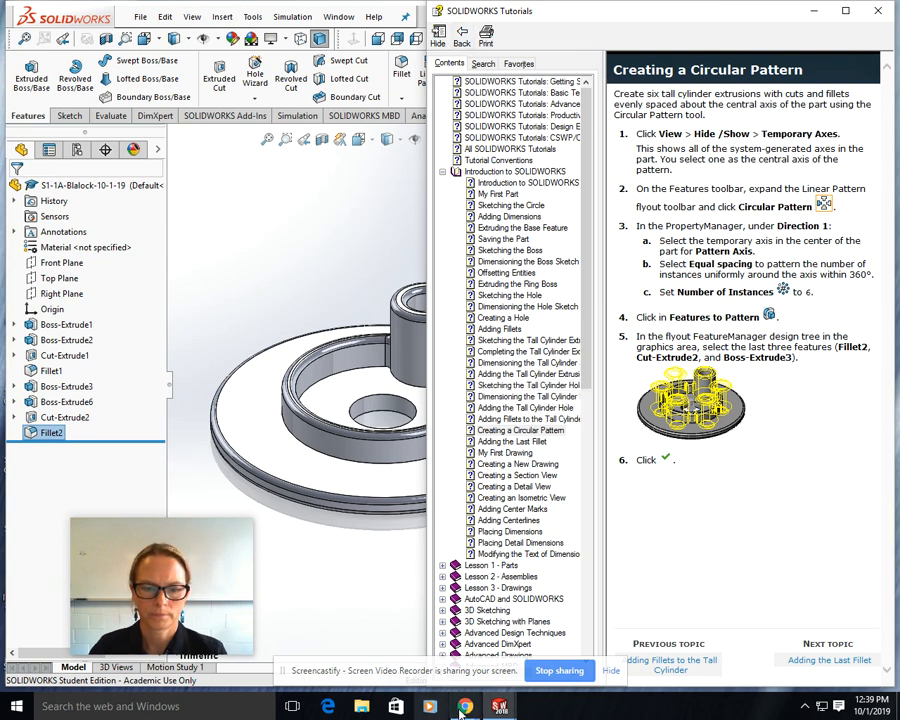
pyautogui.moveTo(466, 704)
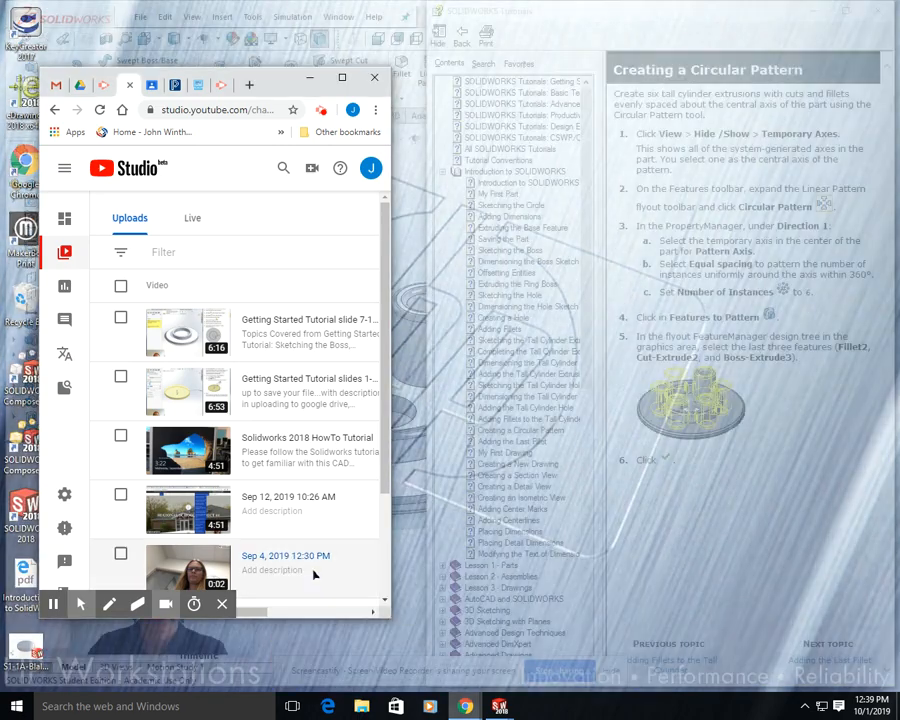
pyautogui.click(311, 572)
pyautogui.click(322, 111)
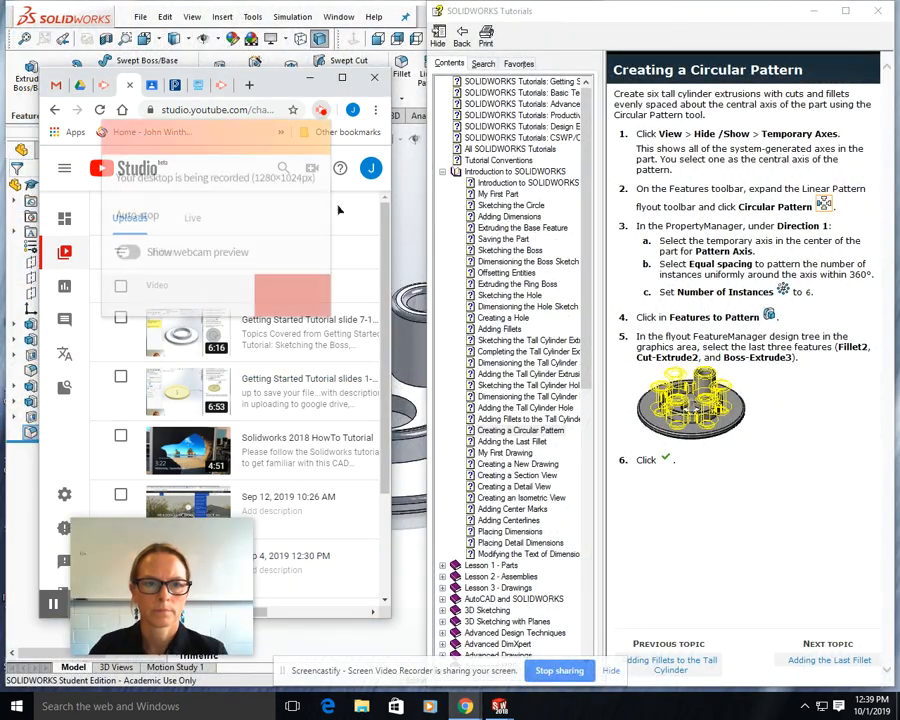